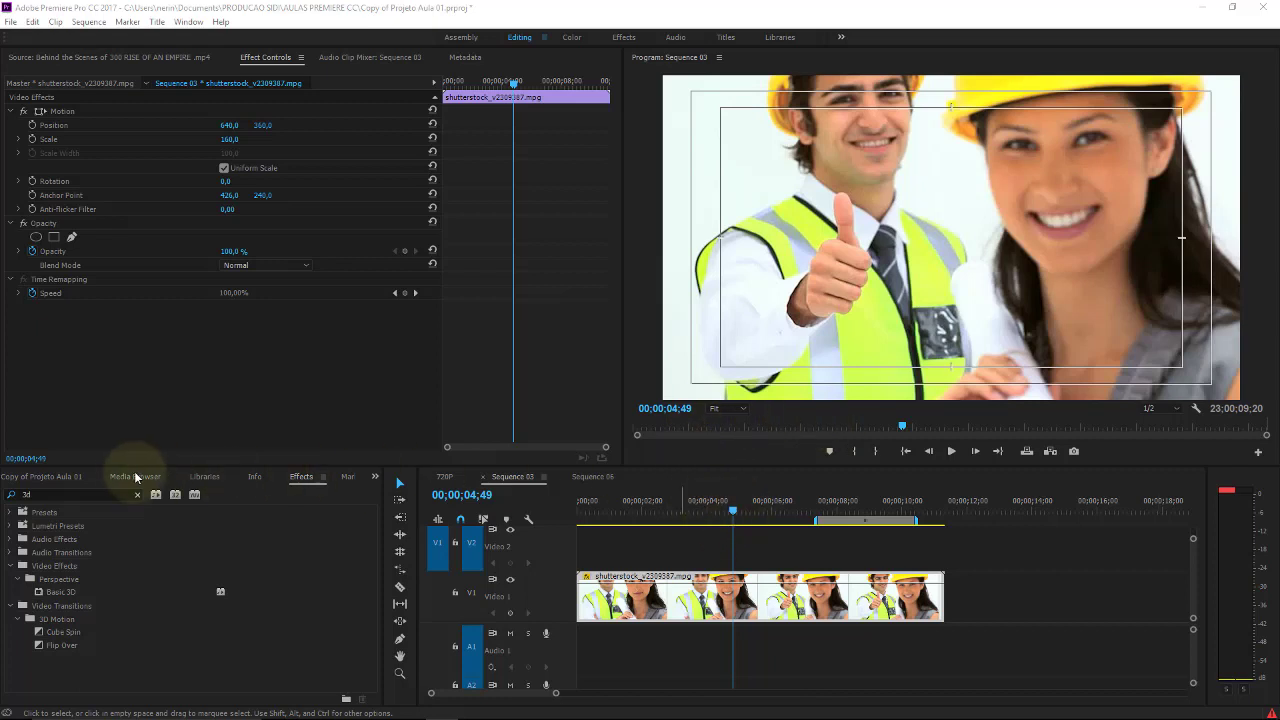
# Apply the Transform > Crop effect to the shutterstock worker clip on Video 1.
pyautogui.click(78, 493)
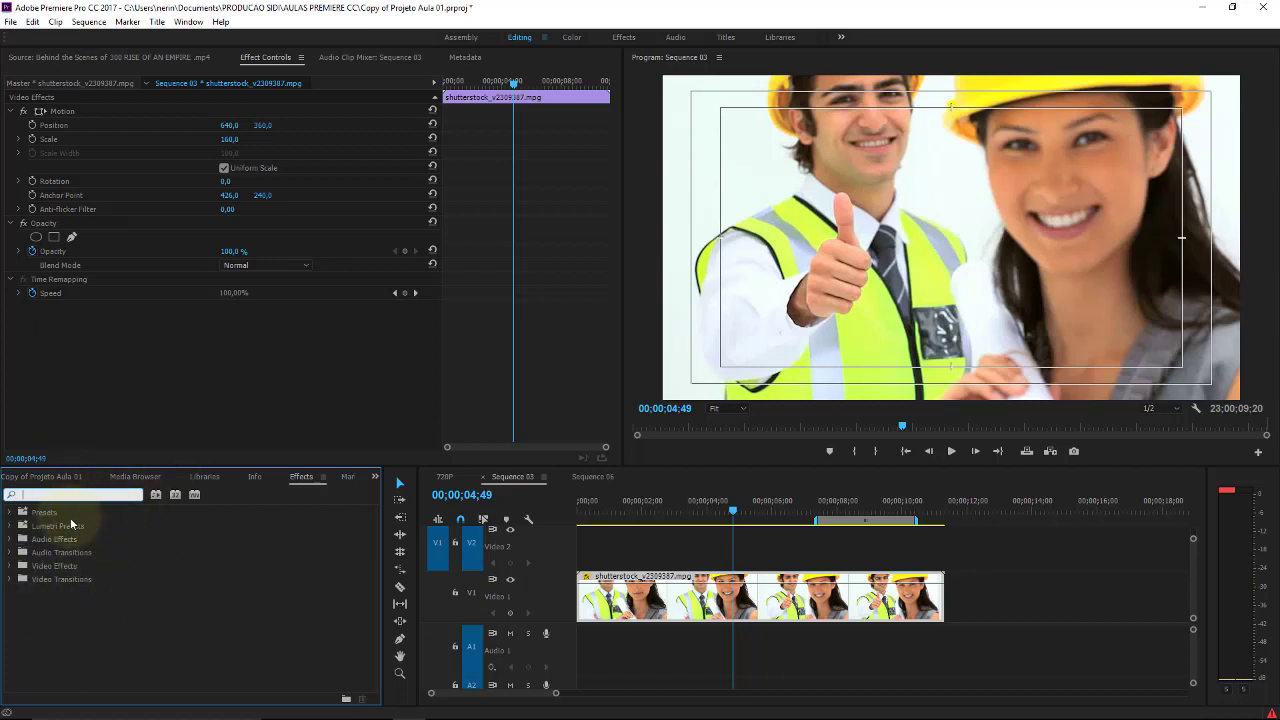
pyautogui.click(10, 565)
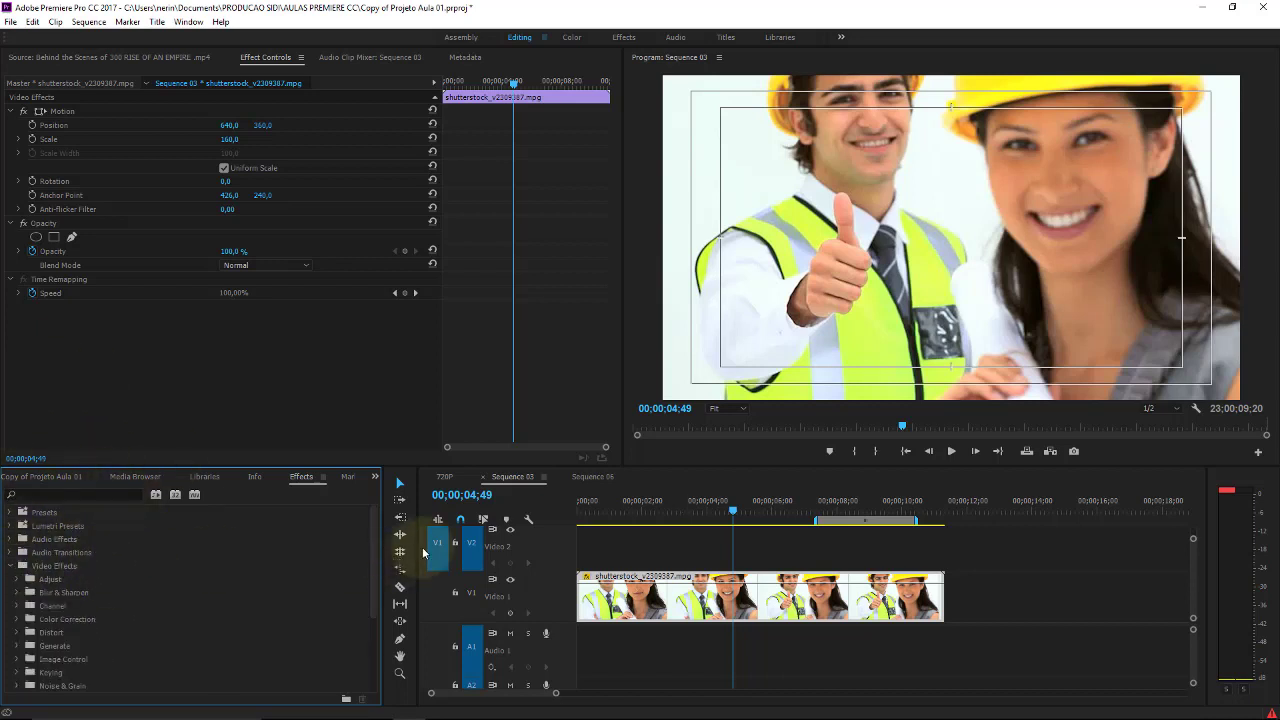
pyautogui.moveTo(372, 548); pyautogui.dragTo(356, 606)
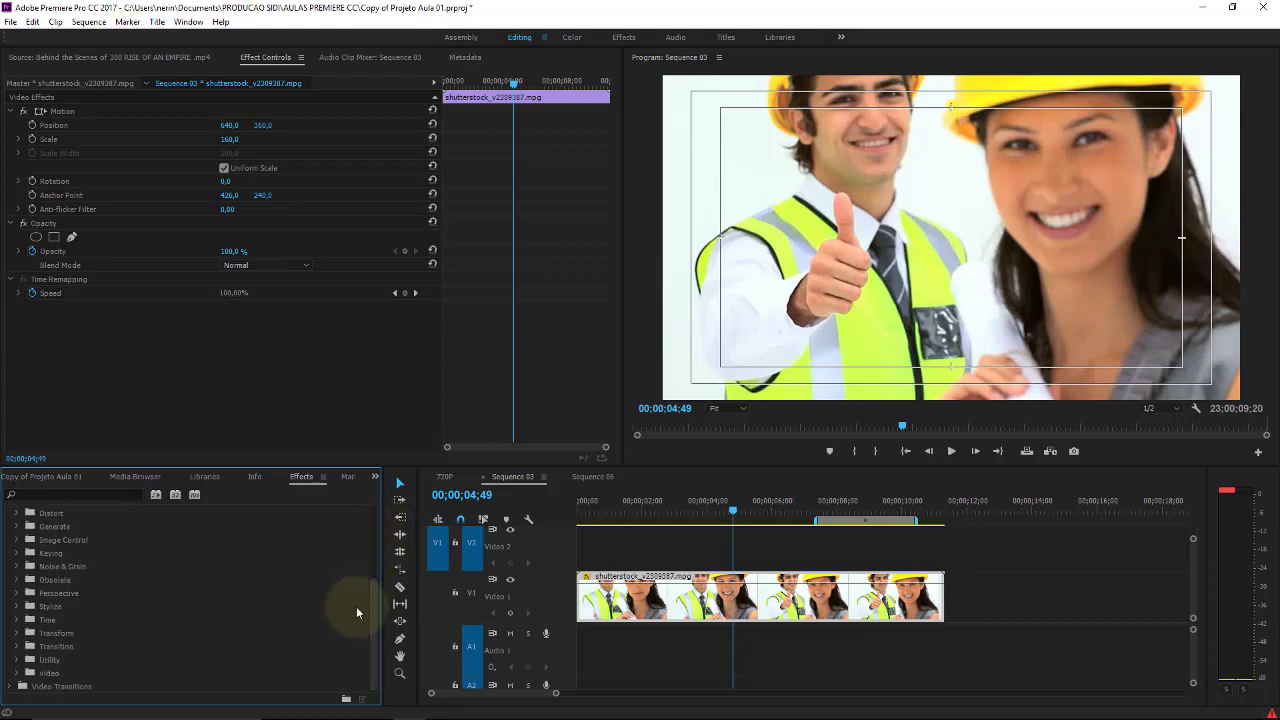
pyautogui.click(16, 633)
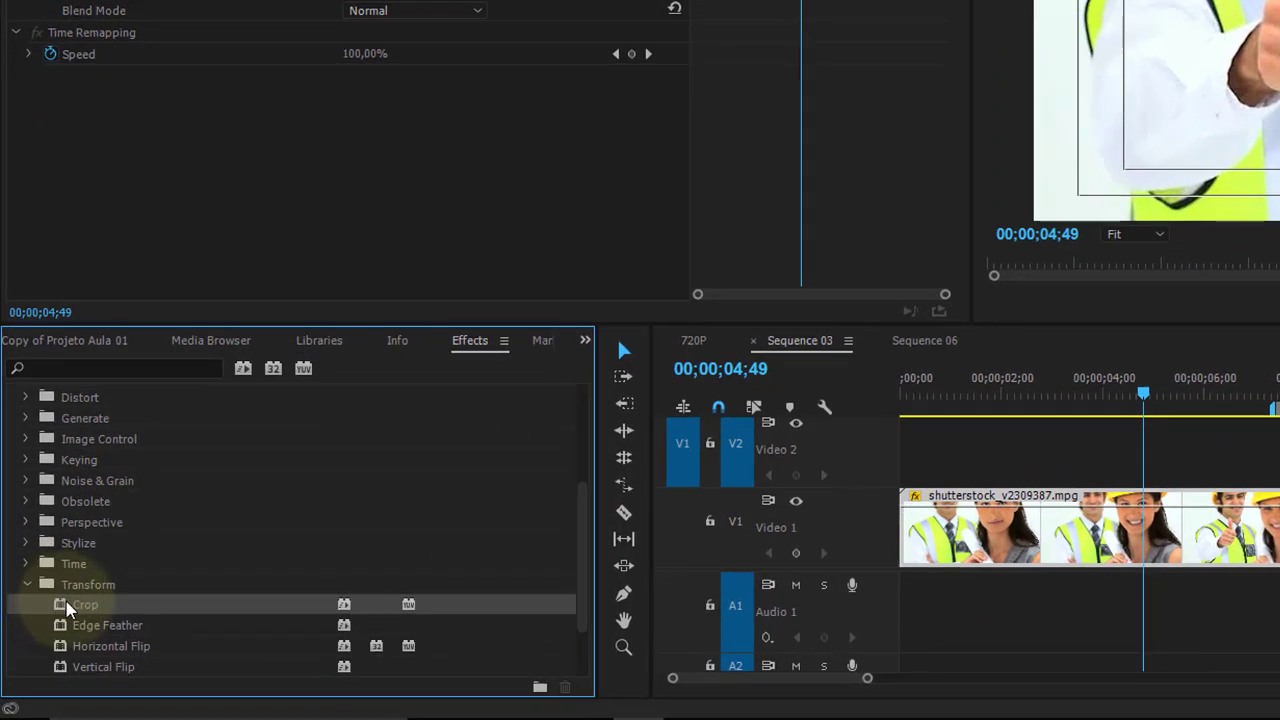
pyautogui.moveTo(55, 646); pyautogui.dragTo(585, 619)
pyautogui.moveTo(912, 562); pyautogui.dragTo(914, 545)
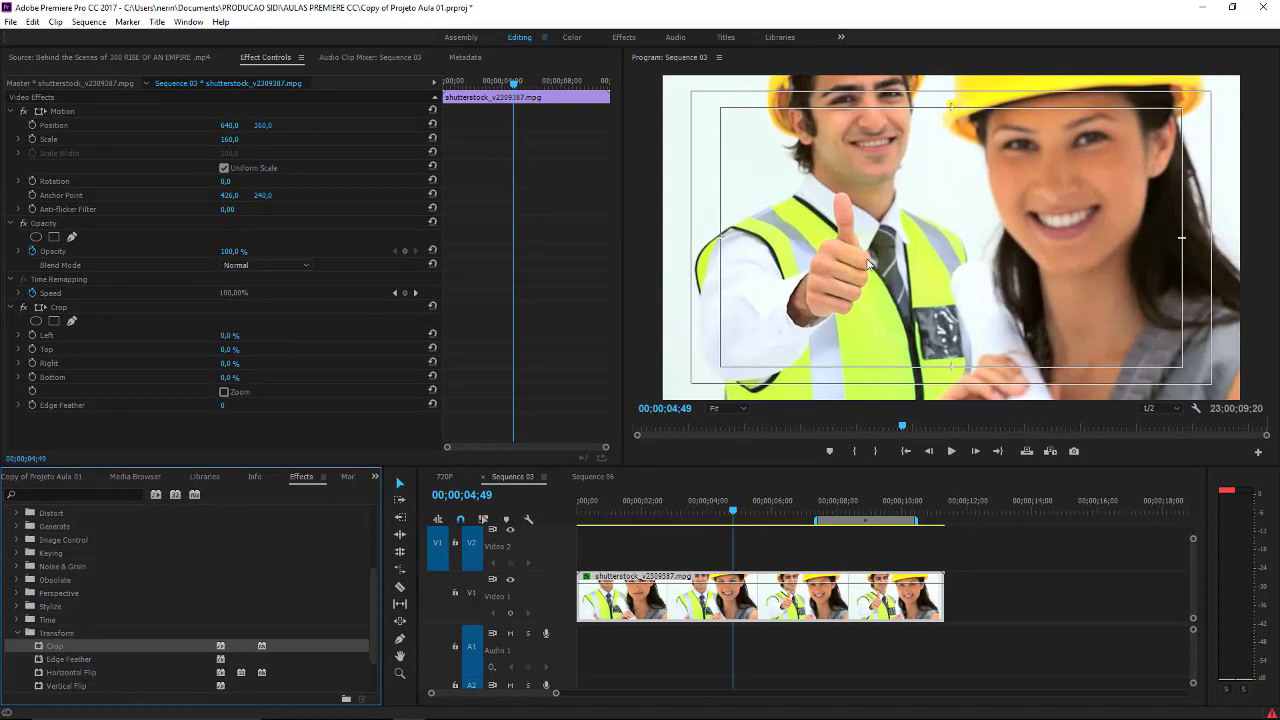
pyautogui.moveTo(224, 339)
pyautogui.mouseDown()
pyautogui.moveTo(255, 318)
pyautogui.moveTo(205, 310)
pyautogui.mouseUp()
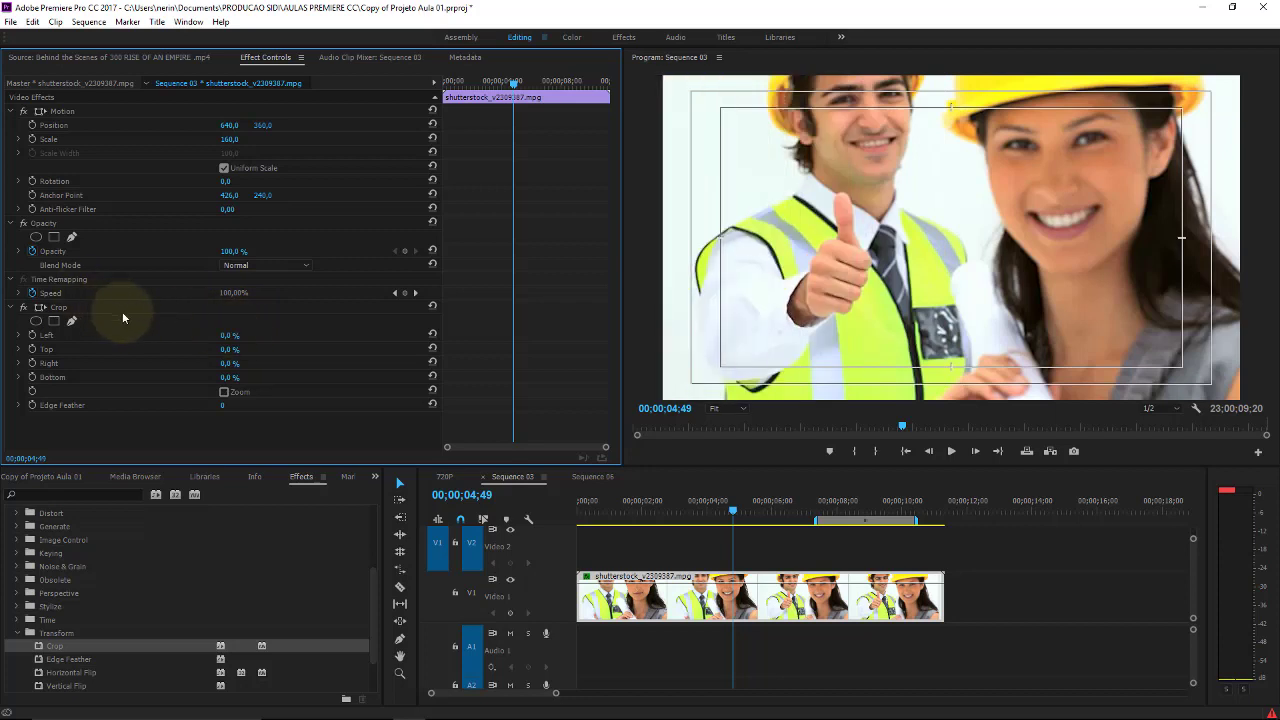
pyautogui.moveTo(243, 349); pyautogui.dragTo(205, 340)
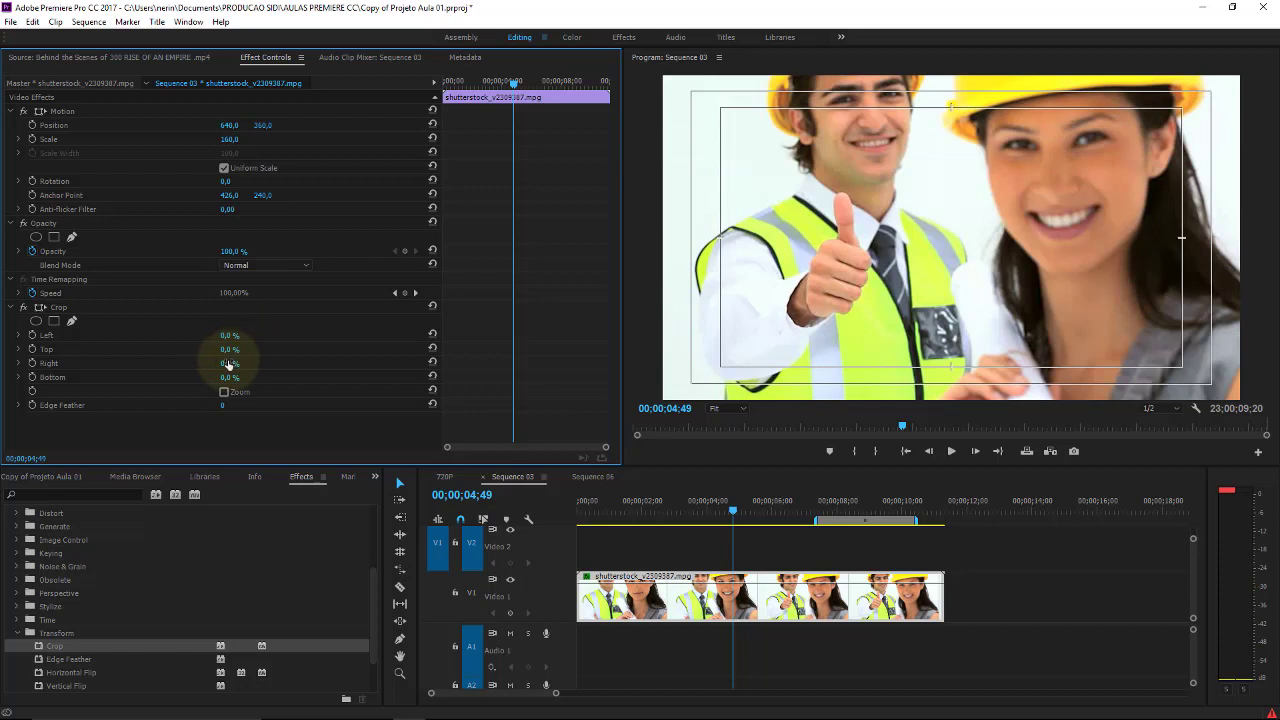
pyautogui.moveTo(228, 365)
pyautogui.mouseDown()
pyautogui.moveTo(263, 352)
pyautogui.moveTo(163, 349)
pyautogui.mouseUp()
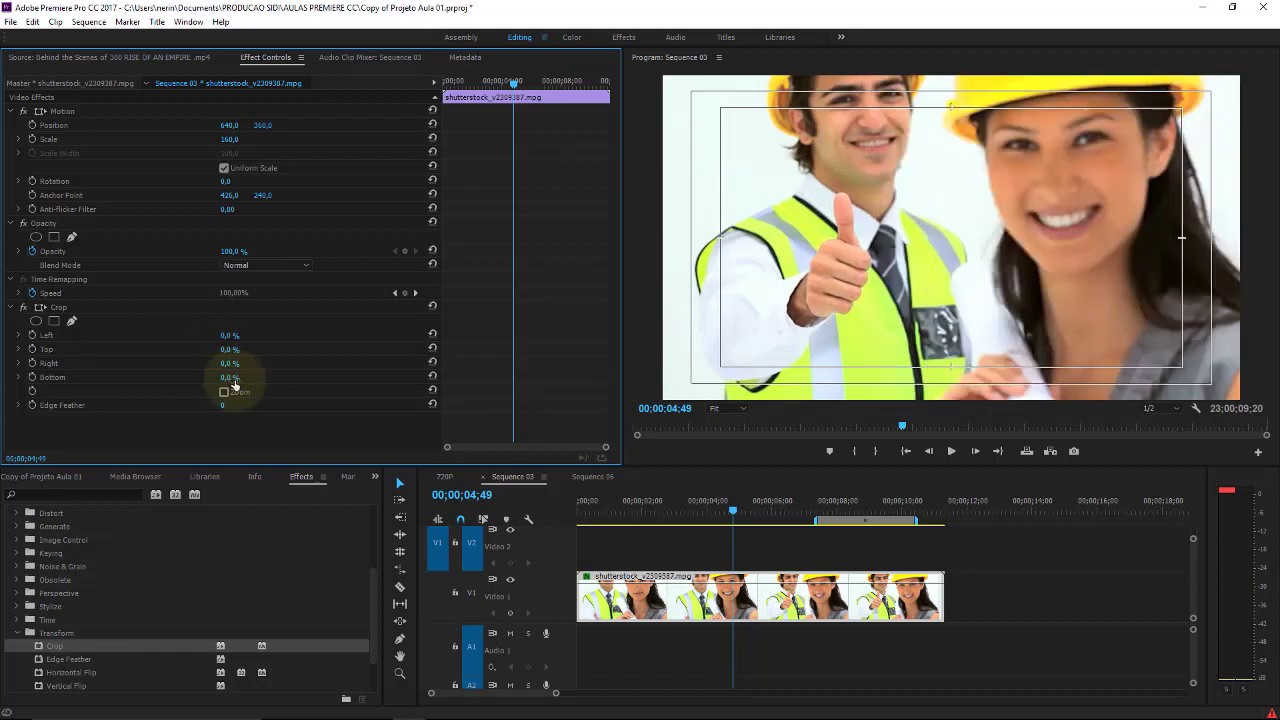
pyautogui.moveTo(230, 378); pyautogui.dragTo(205, 362)
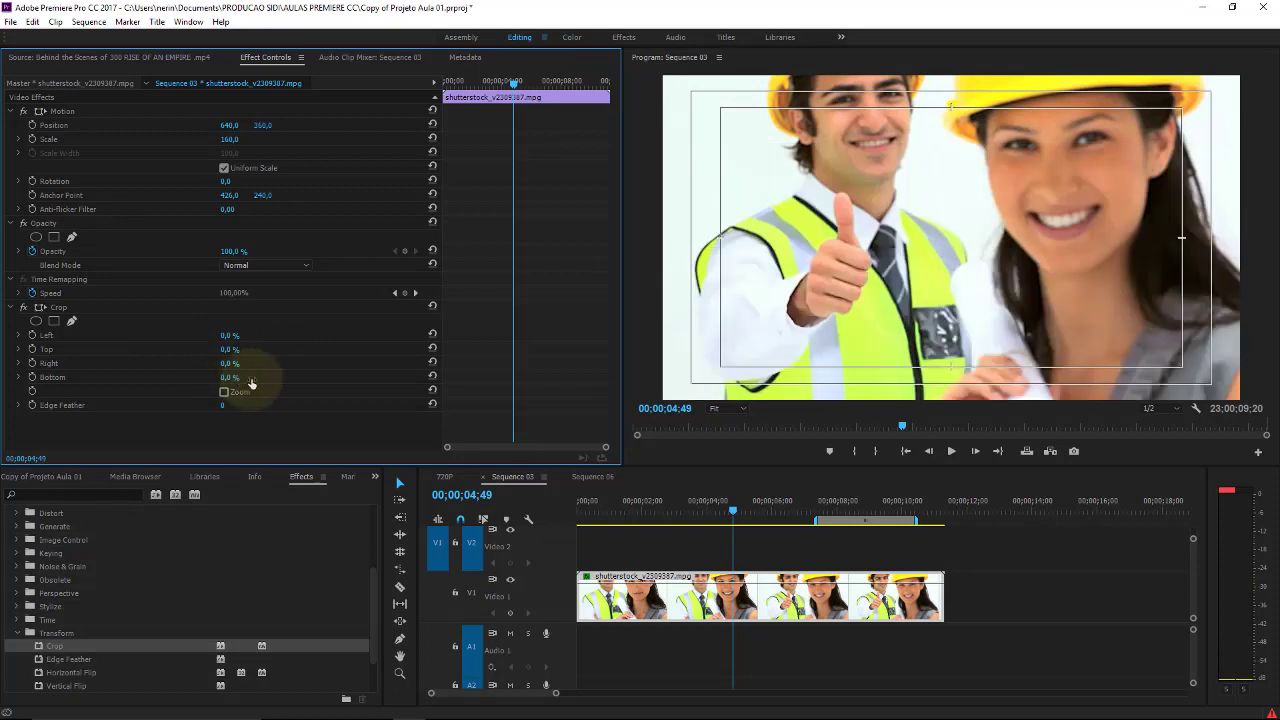
pyautogui.click(739, 598)
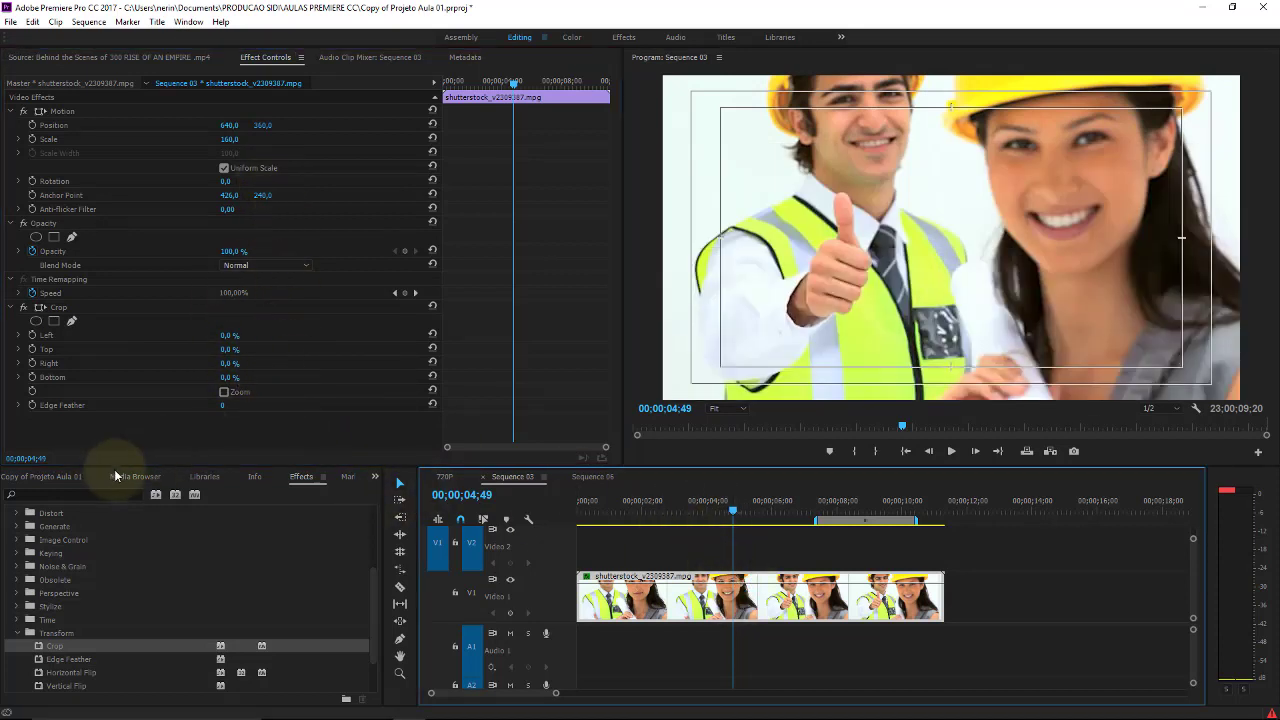
# Place Title 15 from the Fotos bin on Video 2 above the worker clip.
pyautogui.click(45, 477)
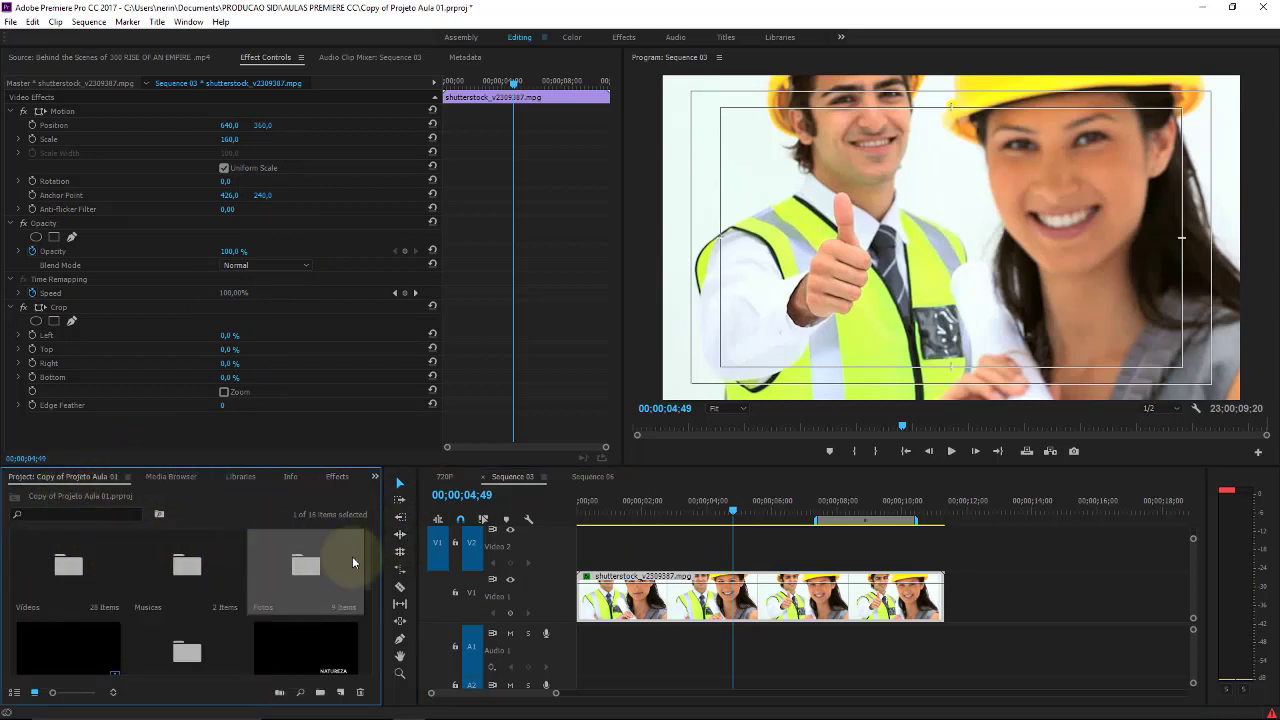
pyautogui.doubleClick(285, 562)
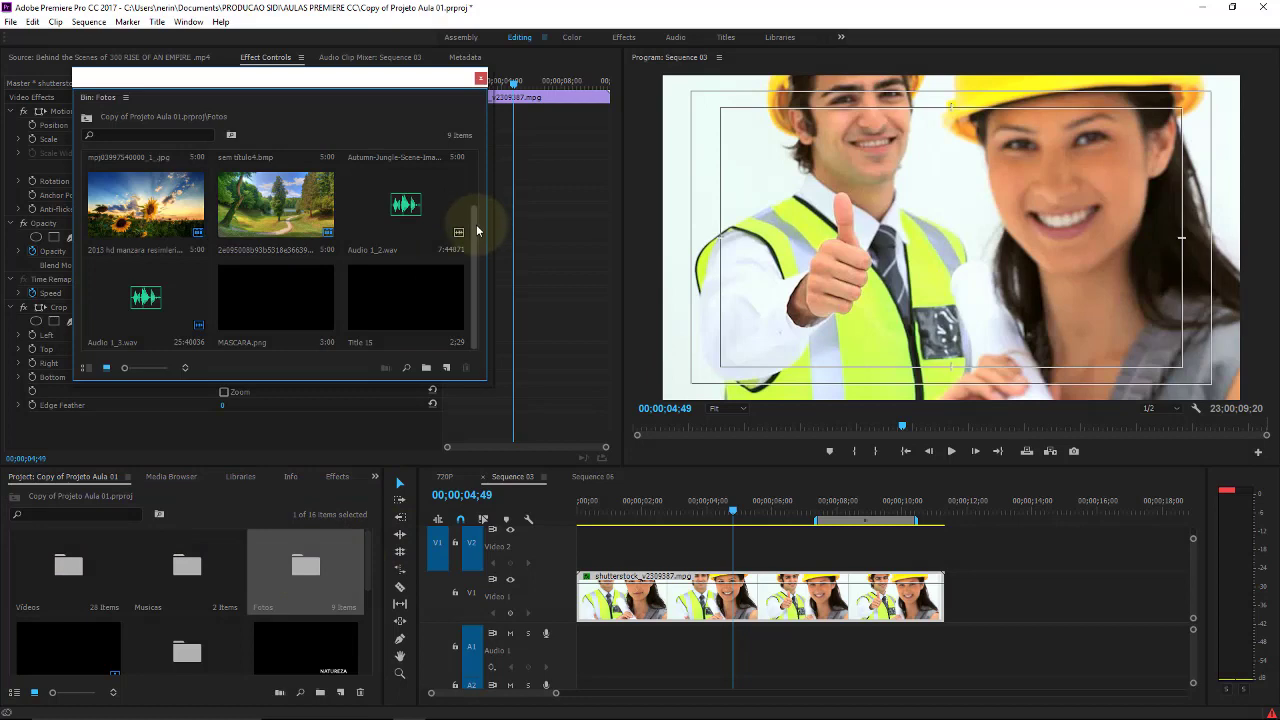
pyautogui.scroll(2, 486, 190)
pyautogui.scroll(-2, 486, 180)
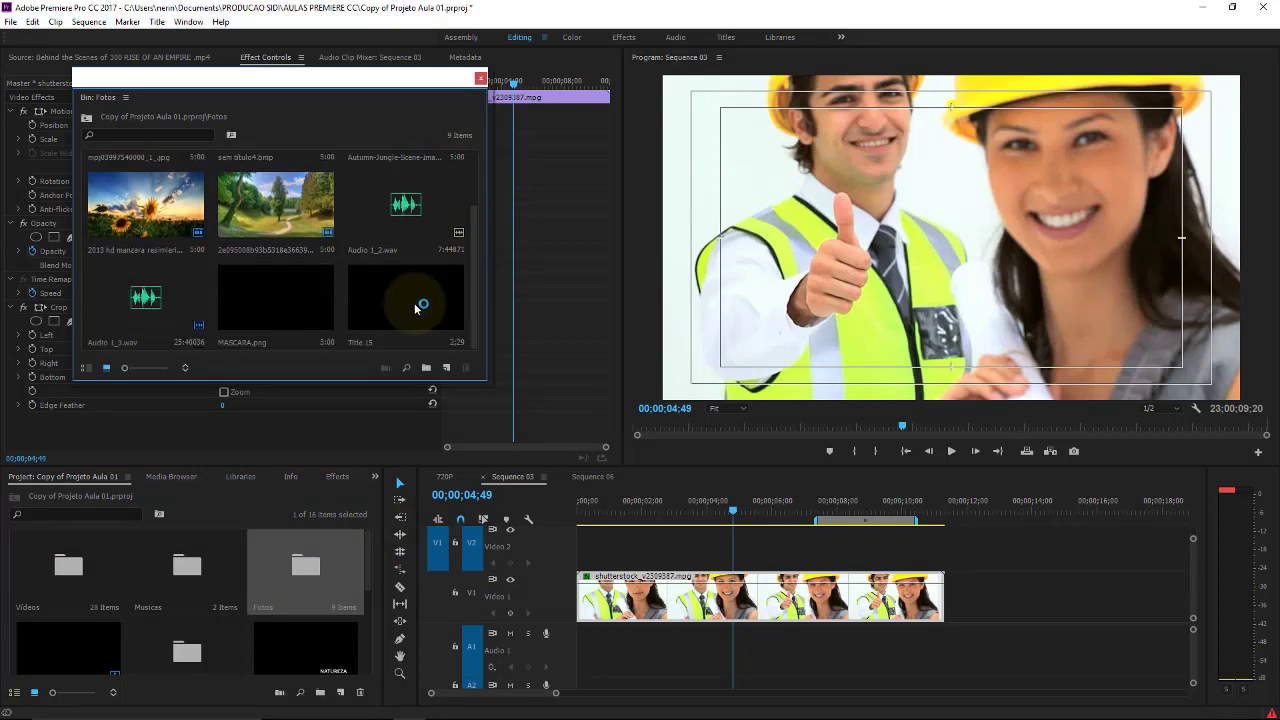
pyautogui.click(402, 290)
pyautogui.moveTo(727, 532); pyautogui.dragTo(728, 533)
pyautogui.click(757, 500)
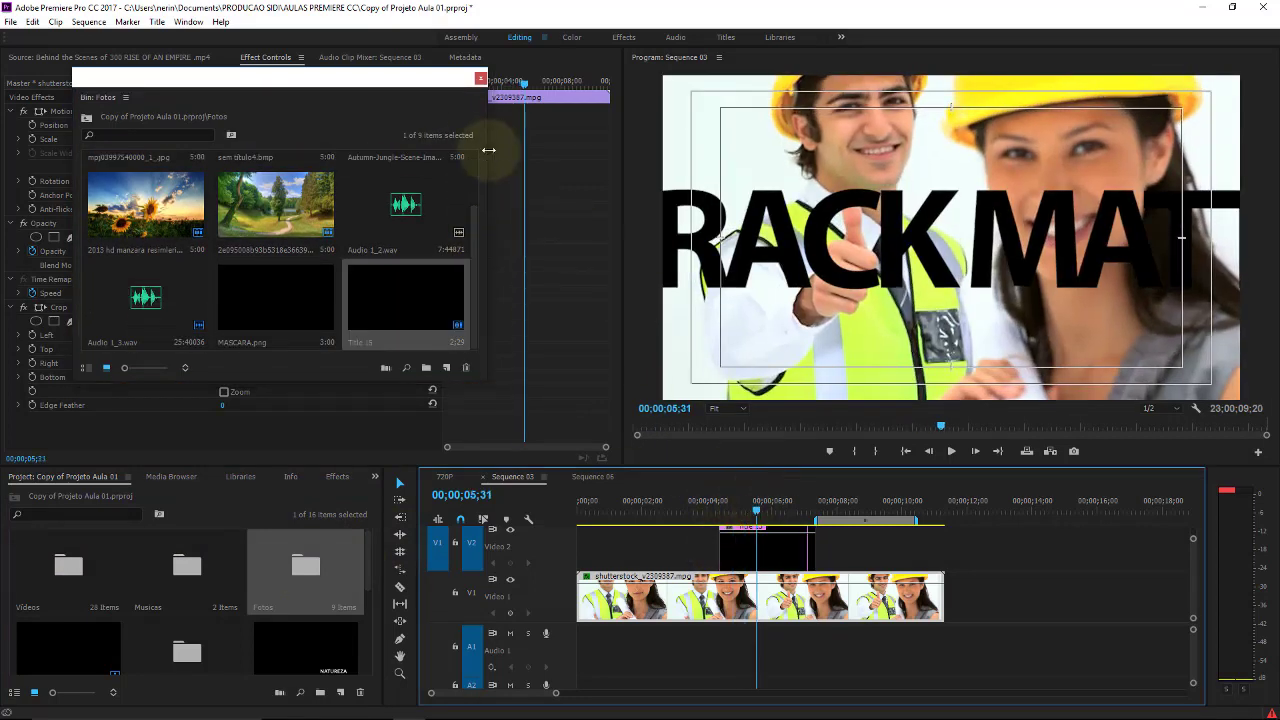
pyautogui.click(481, 78)
# Scale the TRACK MATTE title to 37, move it near the sequence start, and extend the work area.
pyautogui.click(765, 548)
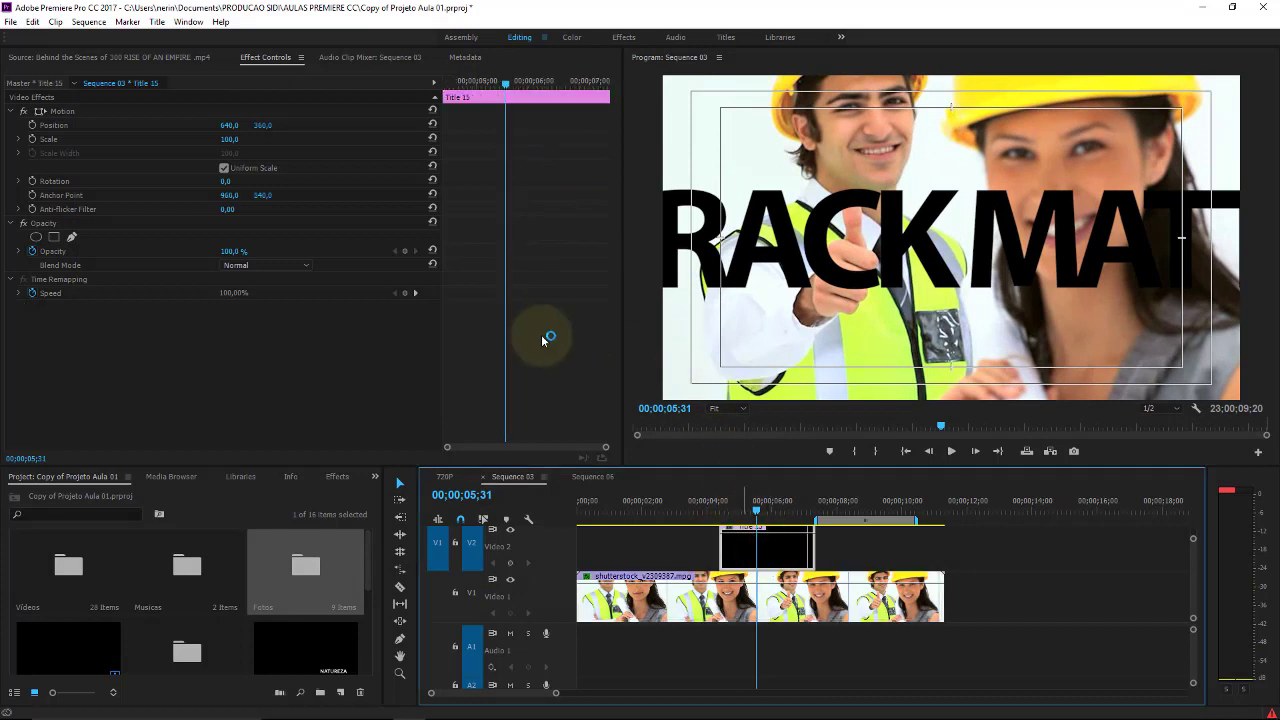
pyautogui.moveTo(228, 139); pyautogui.dragTo(170, 141)
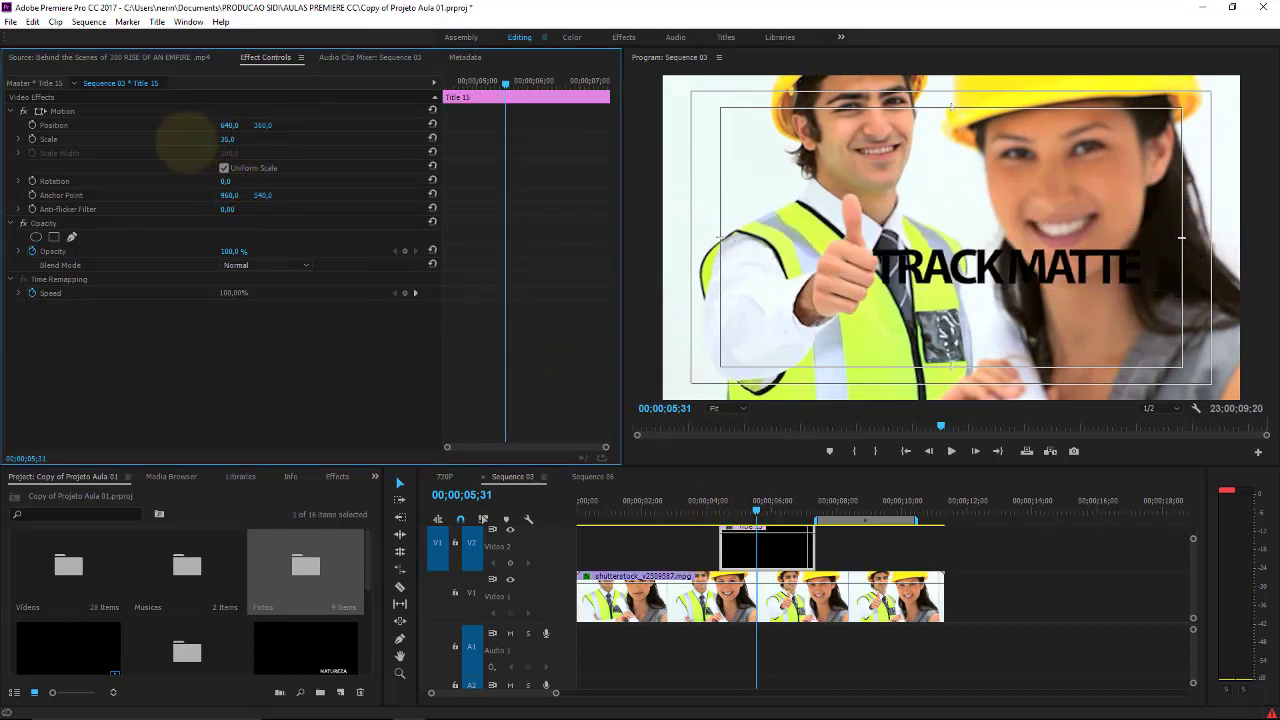
pyautogui.moveTo(765, 548); pyautogui.dragTo(649, 548)
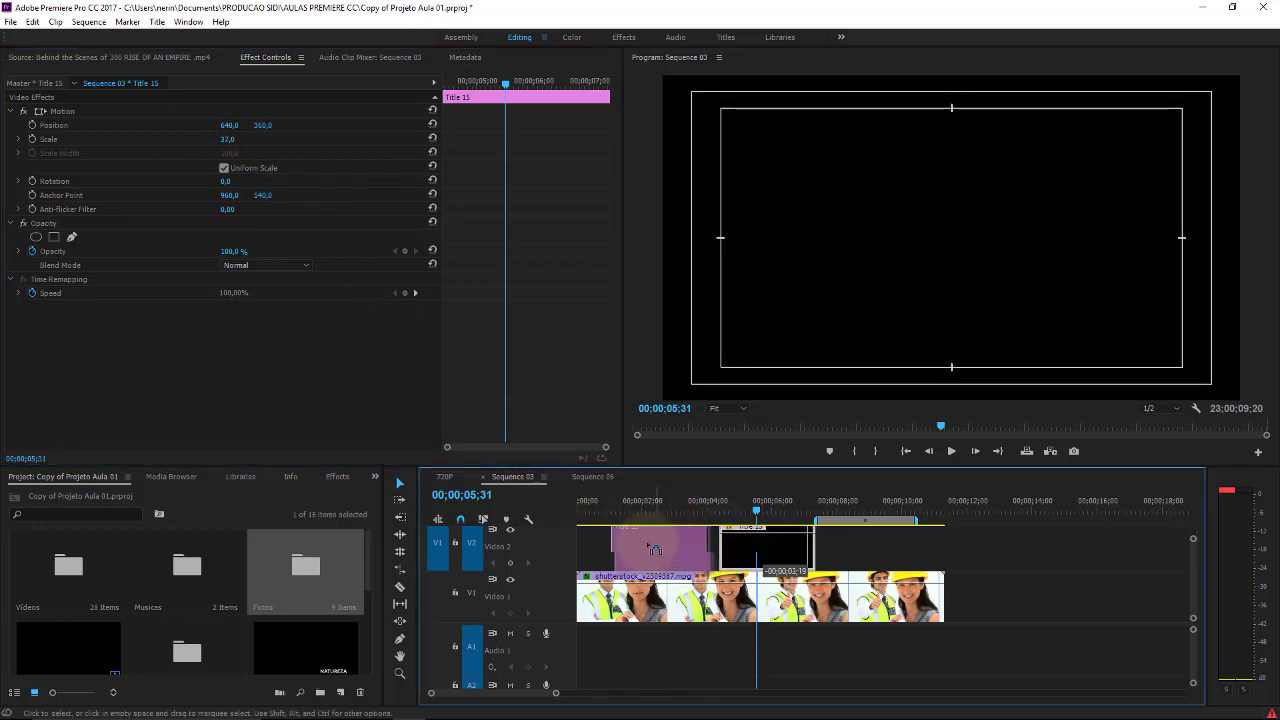
pyautogui.click(613, 505)
pyautogui.moveTo(860, 505); pyautogui.dragTo(667, 505)
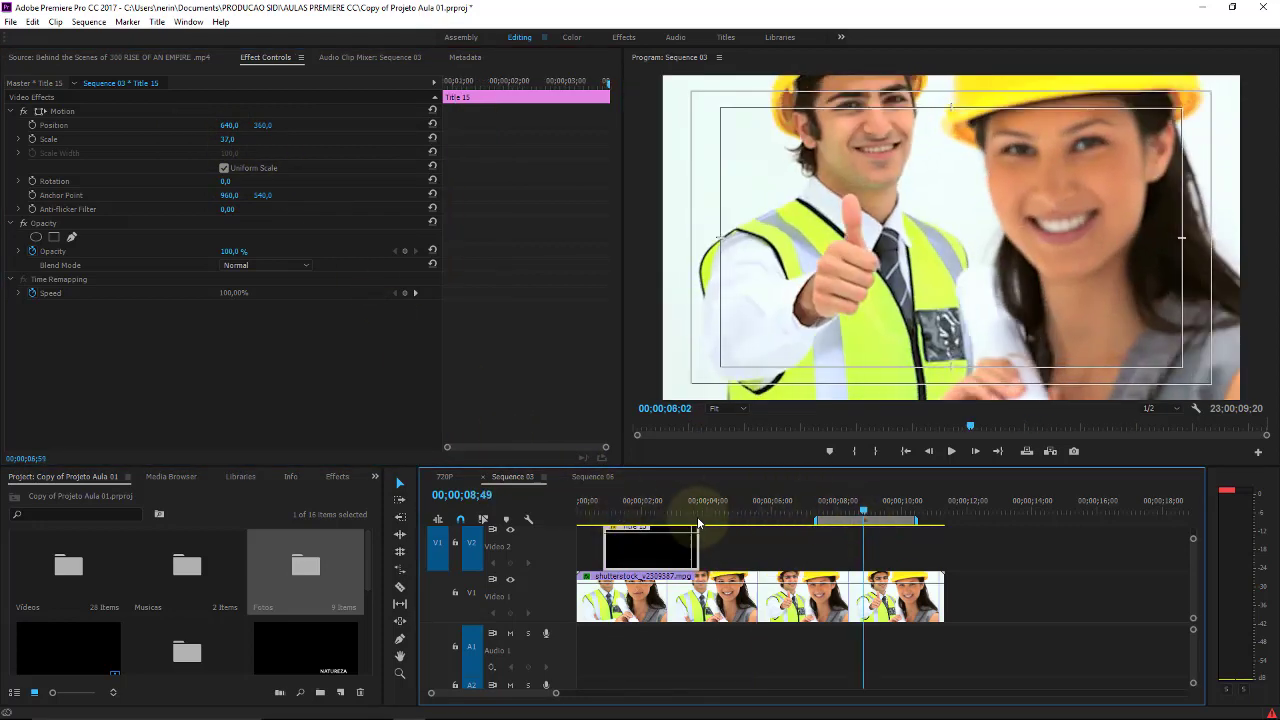
pyautogui.moveTo(817, 520); pyautogui.dragTo(577, 520)
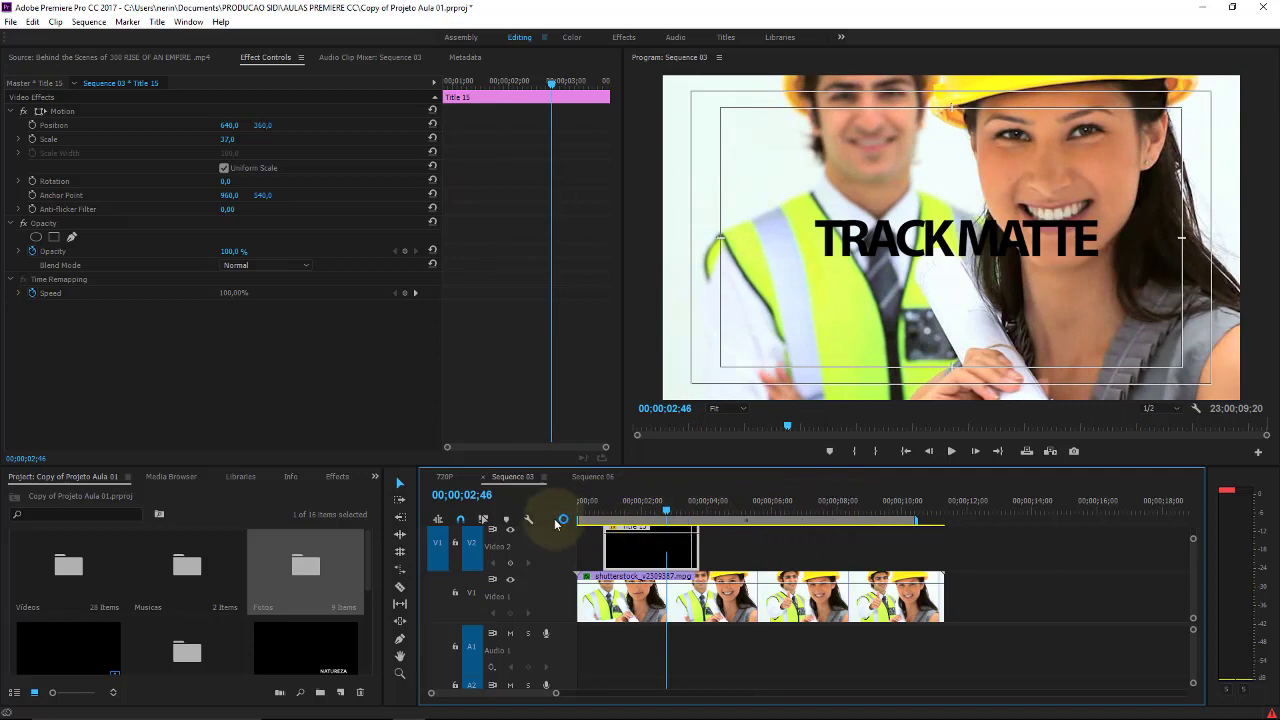
# Render the work area In to Out, then move both clips 34 frames later.
pyautogui.click(107, 21)
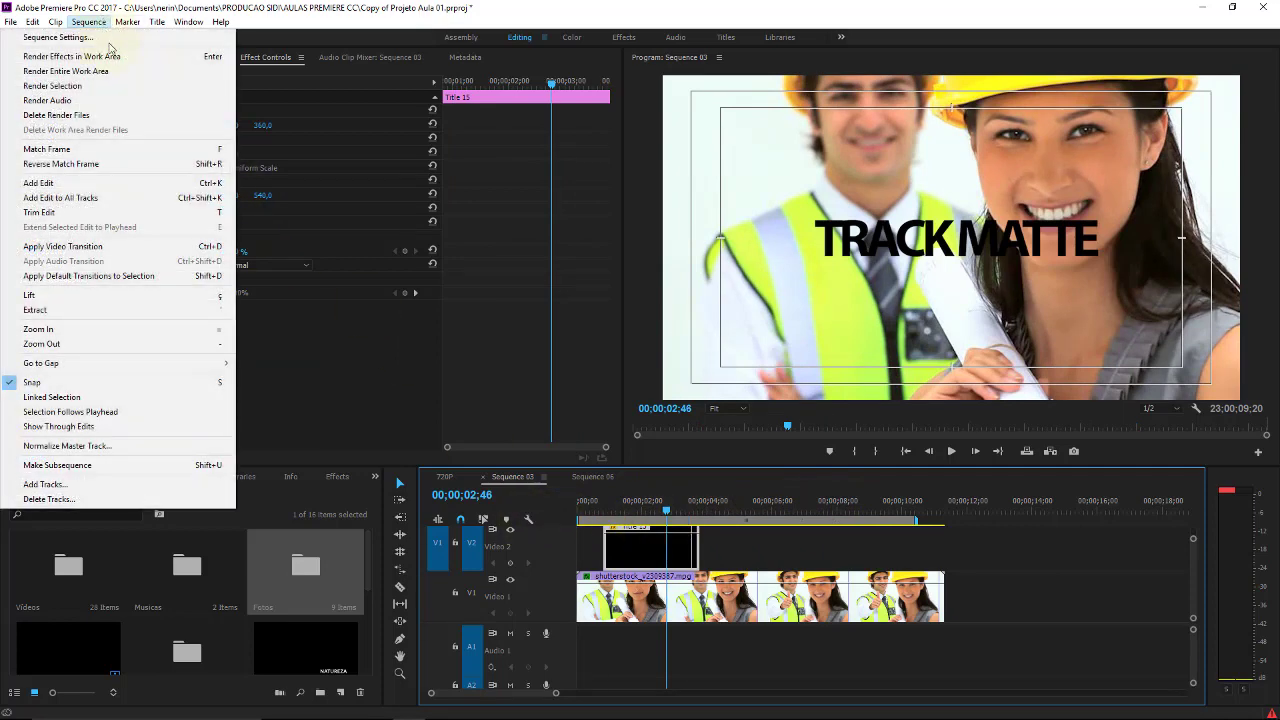
pyautogui.click(80, 66)
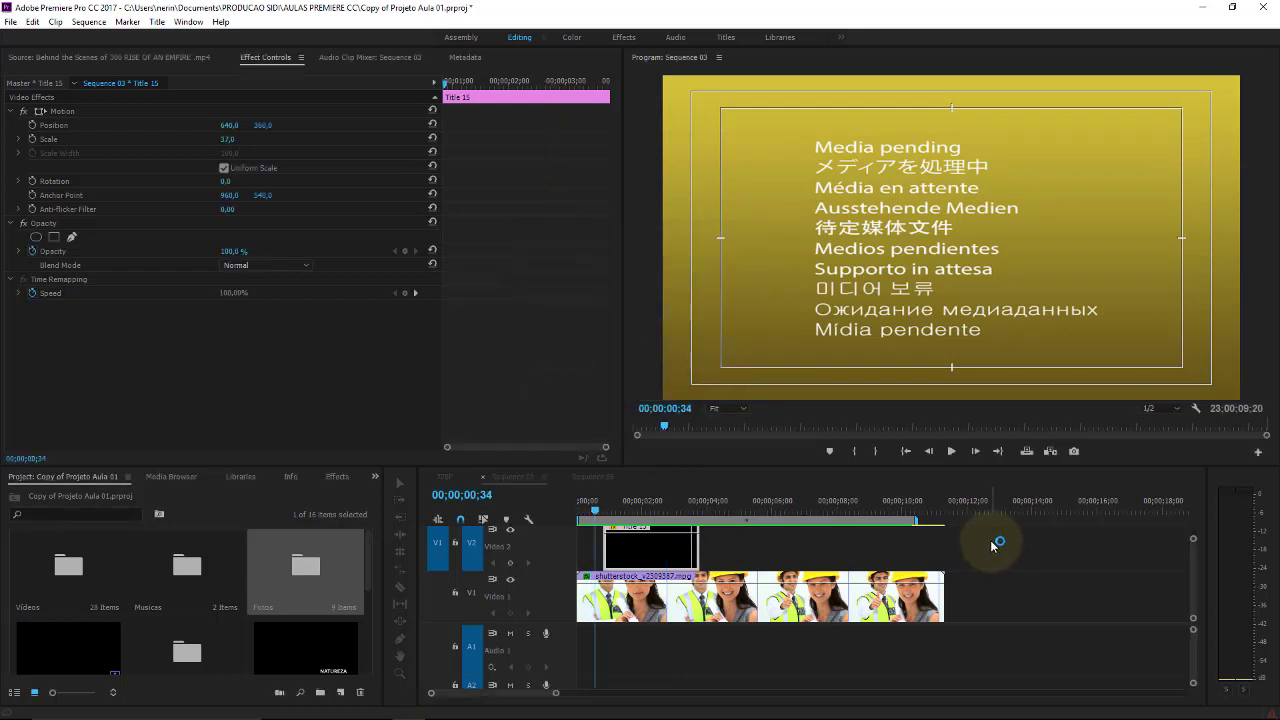
pyautogui.moveTo(993, 545)
pyautogui.mouseDown()
pyautogui.moveTo(630, 590)
pyautogui.moveTo(668, 553)
pyautogui.moveTo(622, 512)
pyautogui.mouseUp()
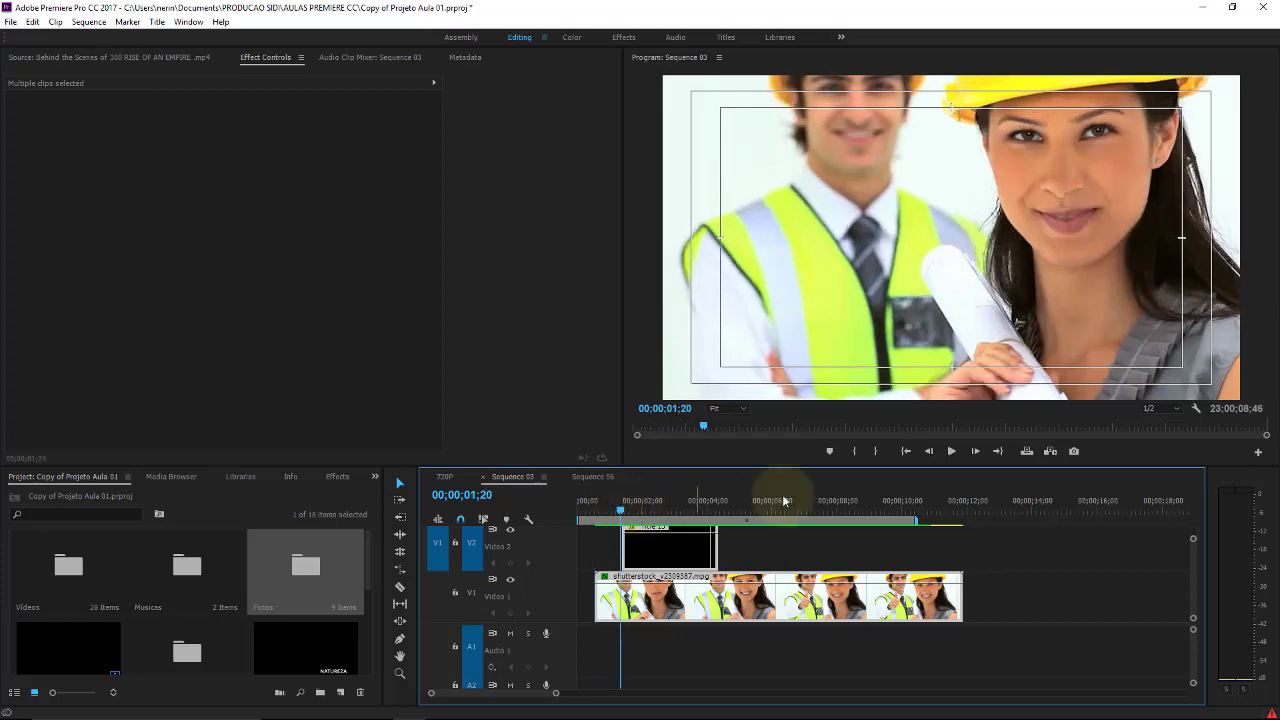
# Deselect the clips, scrub to about 3;01 where TRACK MATTE shows, and select Title 15.
pyautogui.click(953, 451)
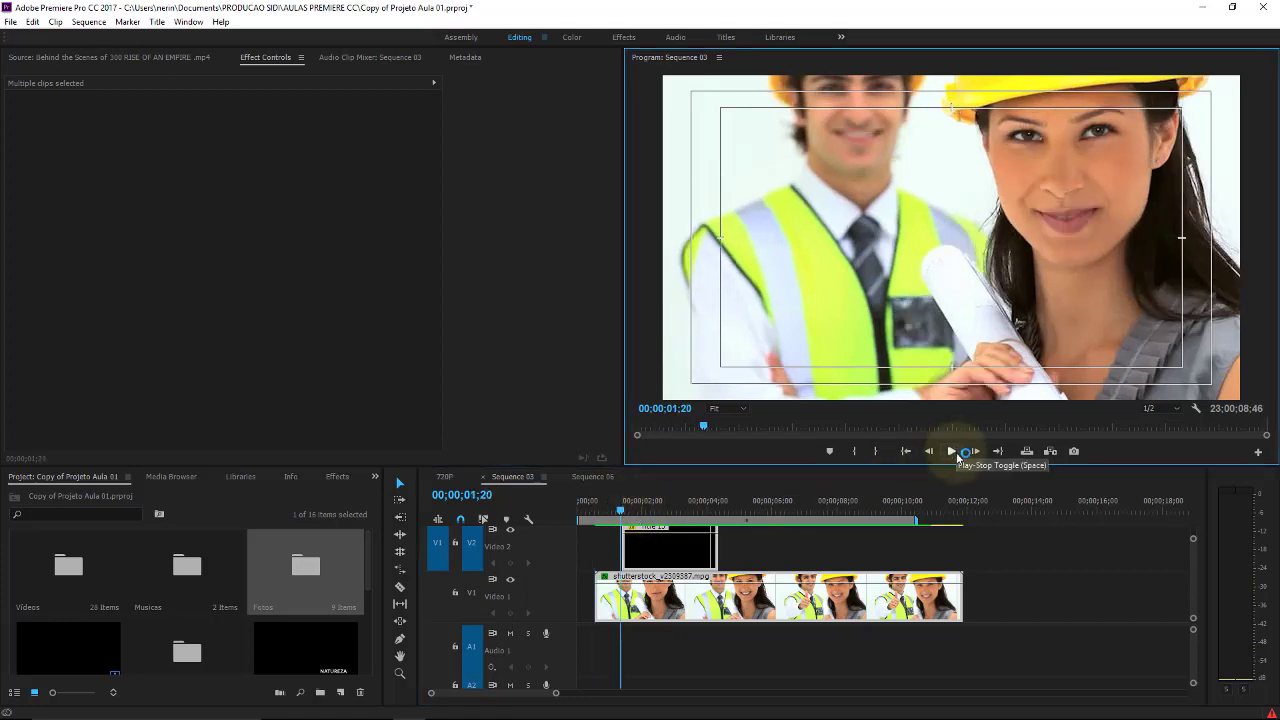
pyautogui.click(872, 536)
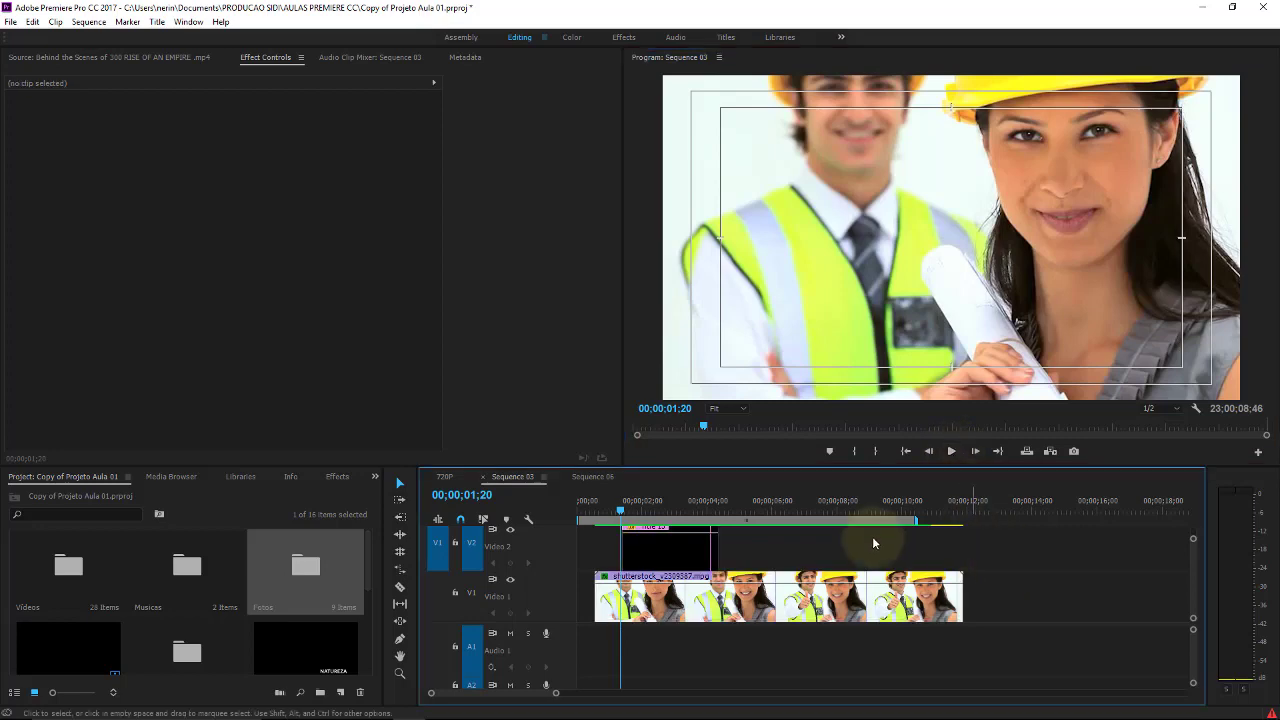
pyautogui.moveTo(663, 512); pyautogui.dragTo(677, 506)
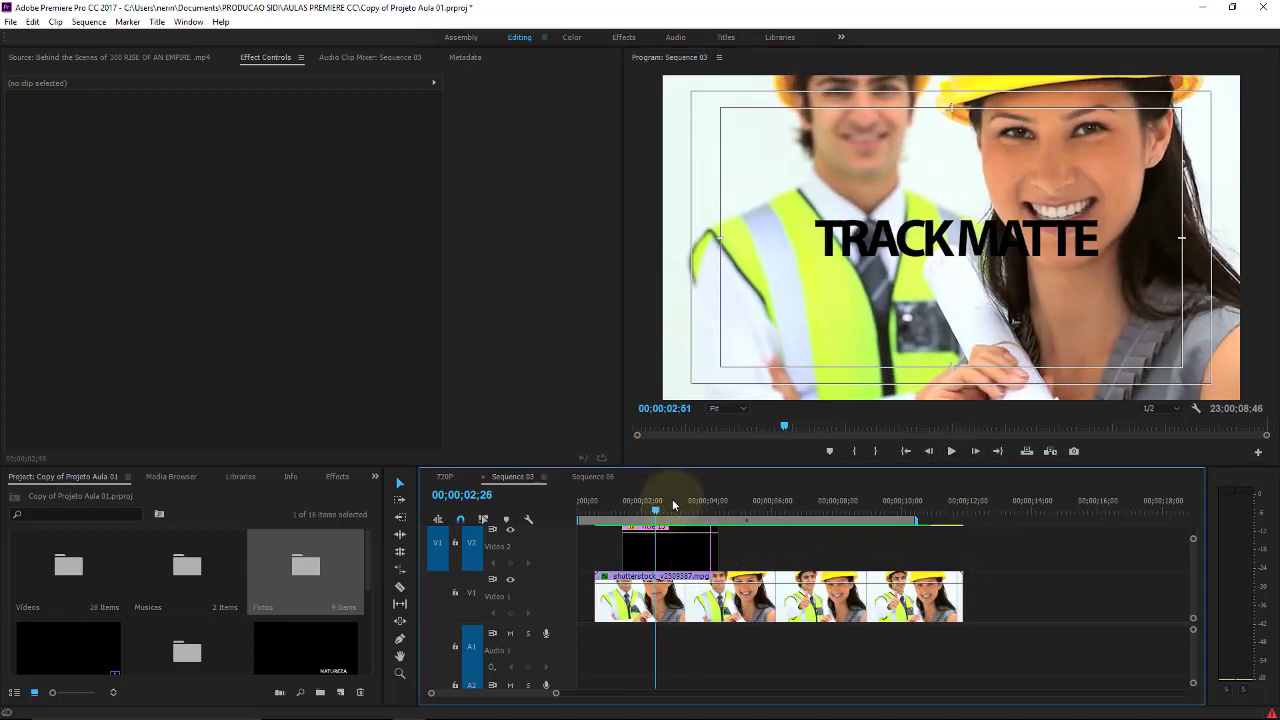
pyautogui.click(651, 543)
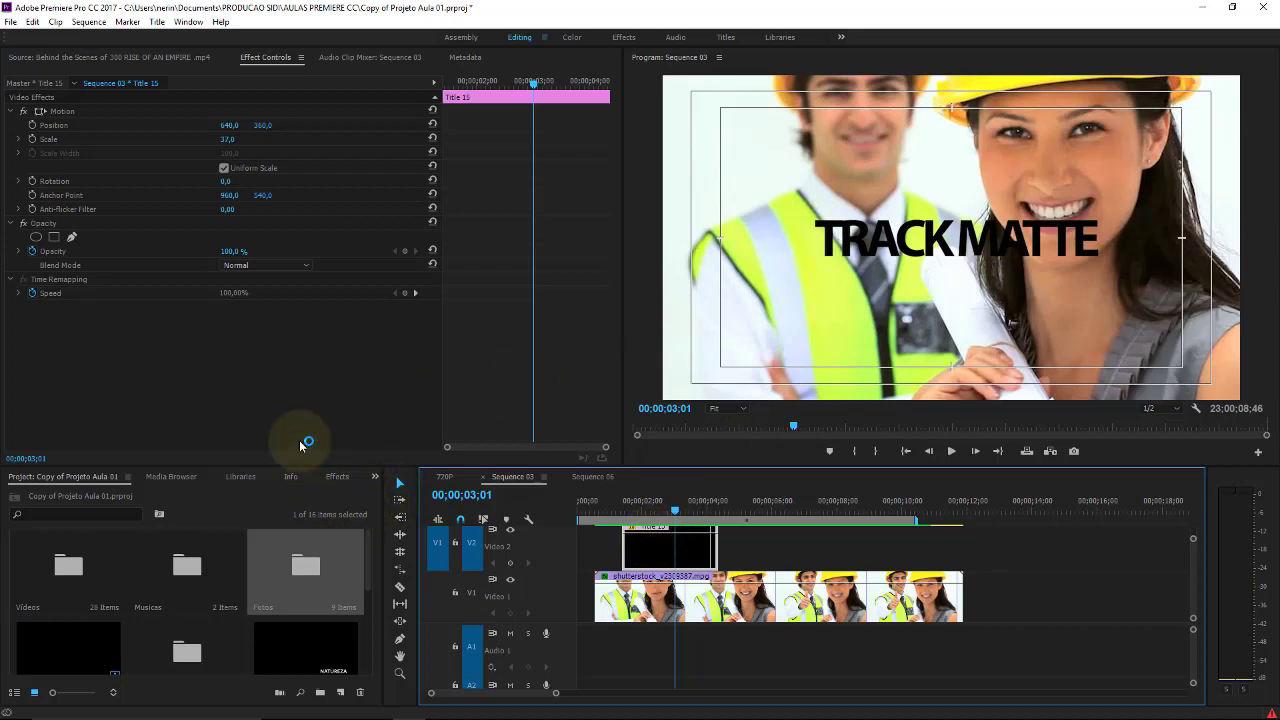
# Apply Crop to the TRACK MATTE title and crop its right side to 94%.
pyautogui.click(340, 477)
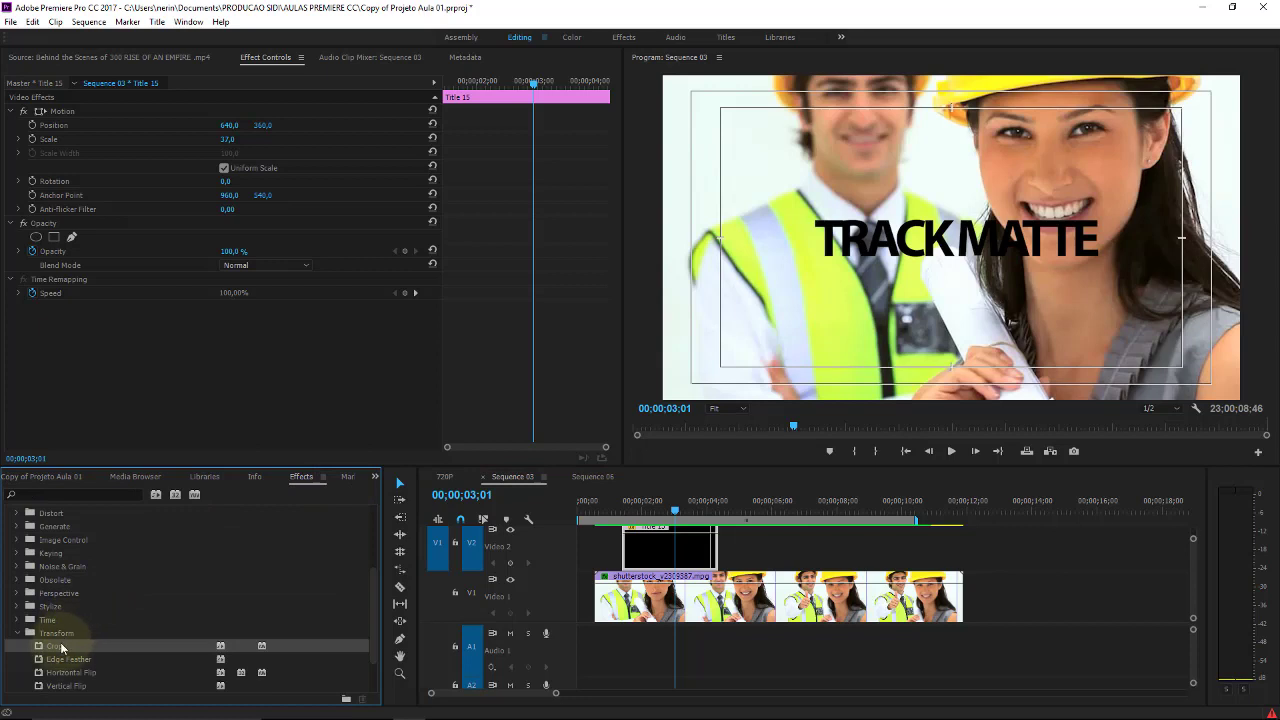
pyautogui.moveTo(61, 647); pyautogui.dragTo(650, 545)
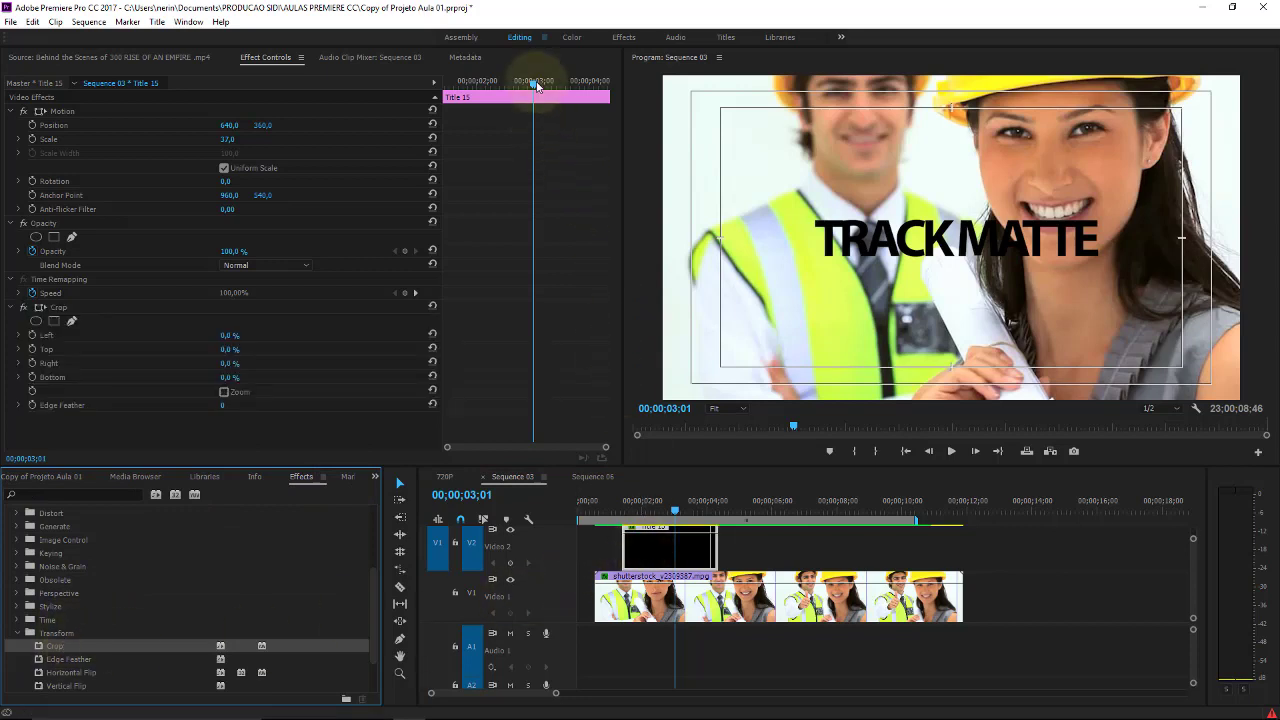
pyautogui.moveTo(537, 85); pyautogui.dragTo(446, 88)
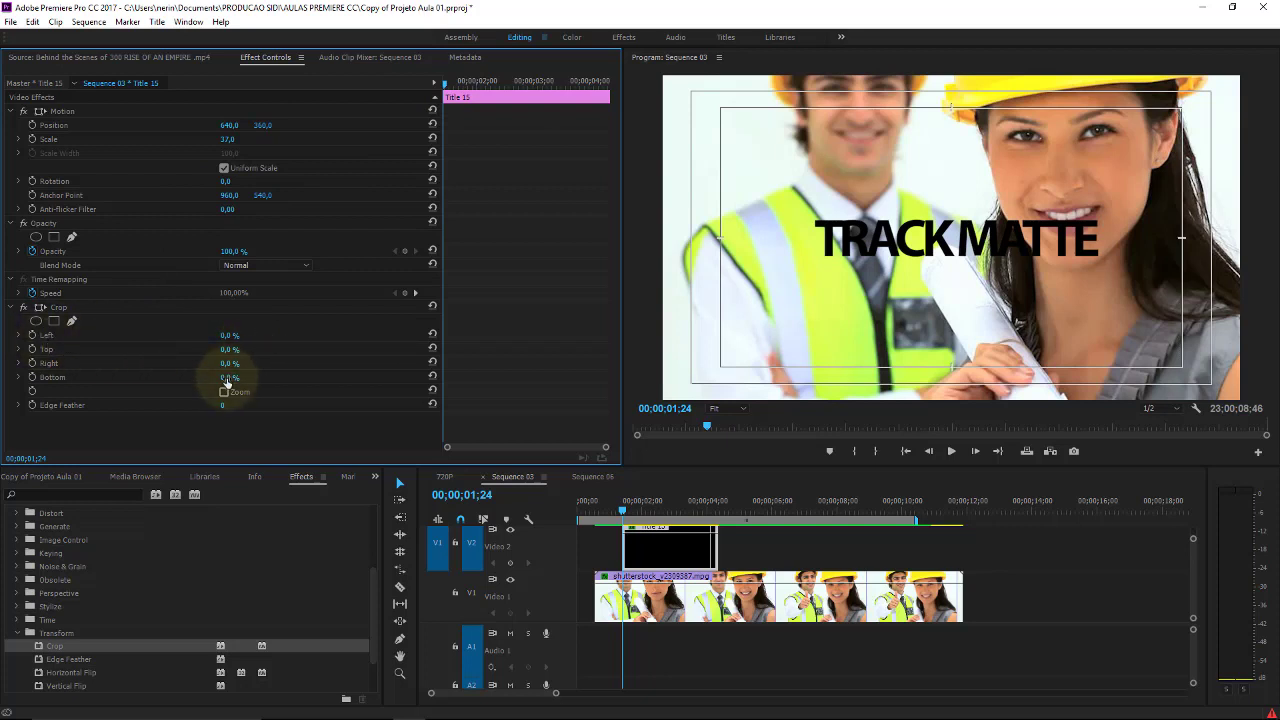
pyautogui.moveTo(229, 370); pyautogui.dragTo(290, 348)
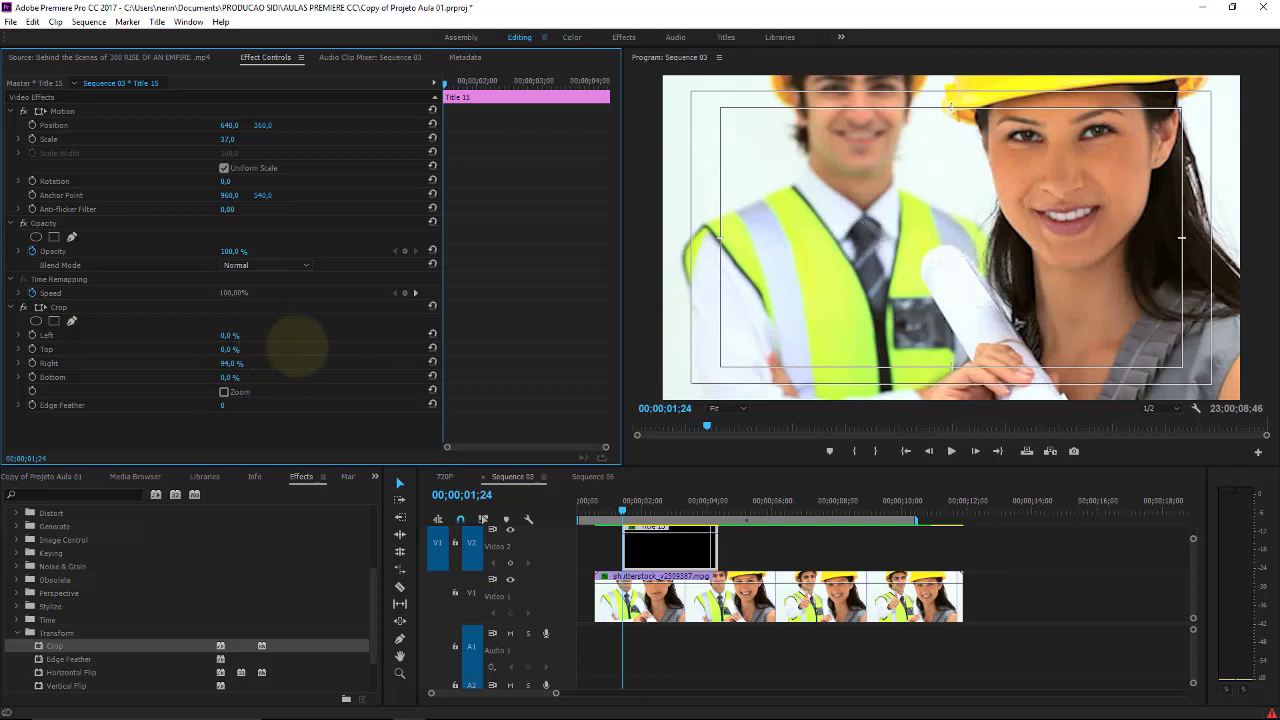
# Keyframe Crop Right, lowering it to 7% later so the title wipes in, and scrub to check.
pyautogui.click(36, 365)
pyautogui.moveTo(468, 80); pyautogui.dragTo(546, 75)
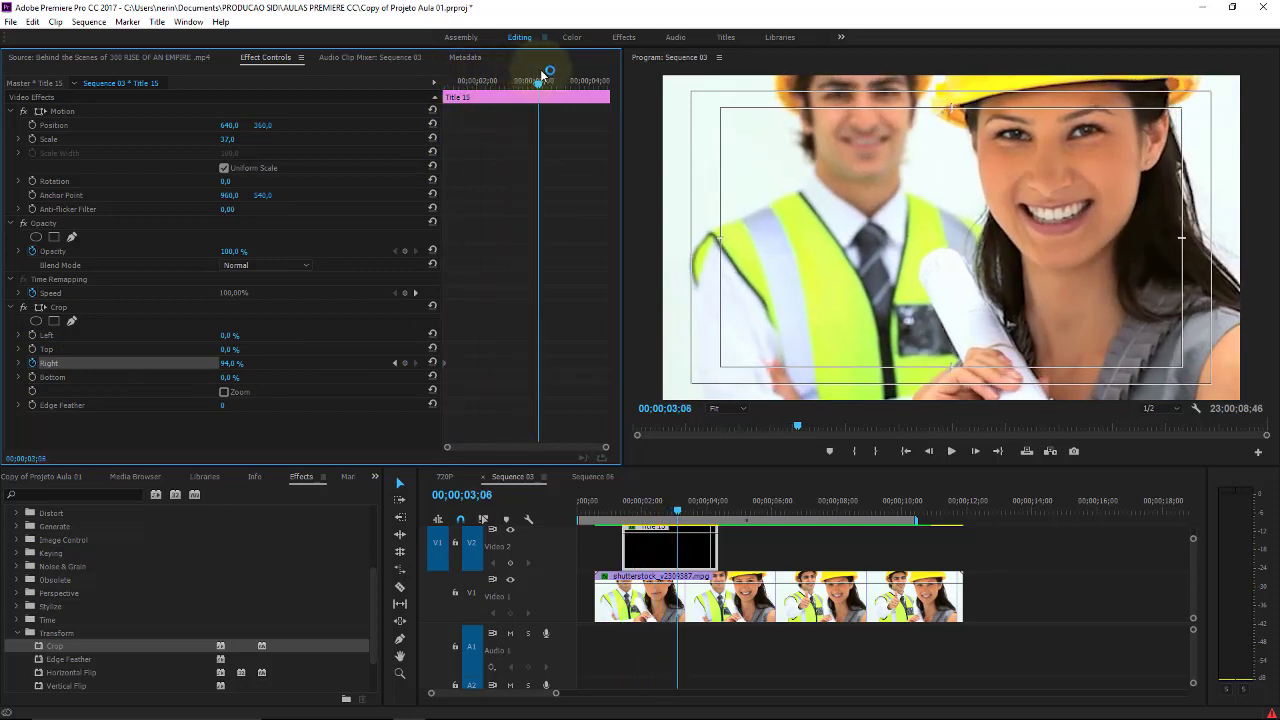
pyautogui.click(404, 363)
pyautogui.moveTo(233, 363); pyautogui.dragTo(165, 365)
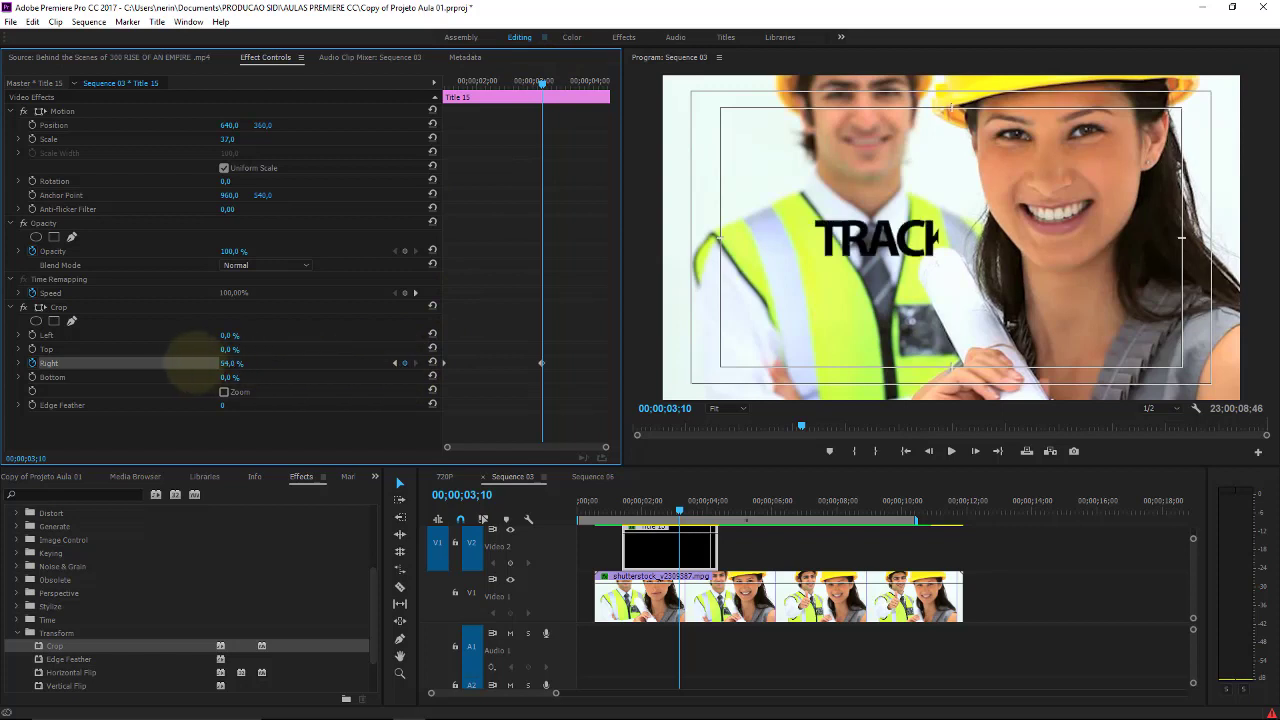
pyautogui.click(629, 507)
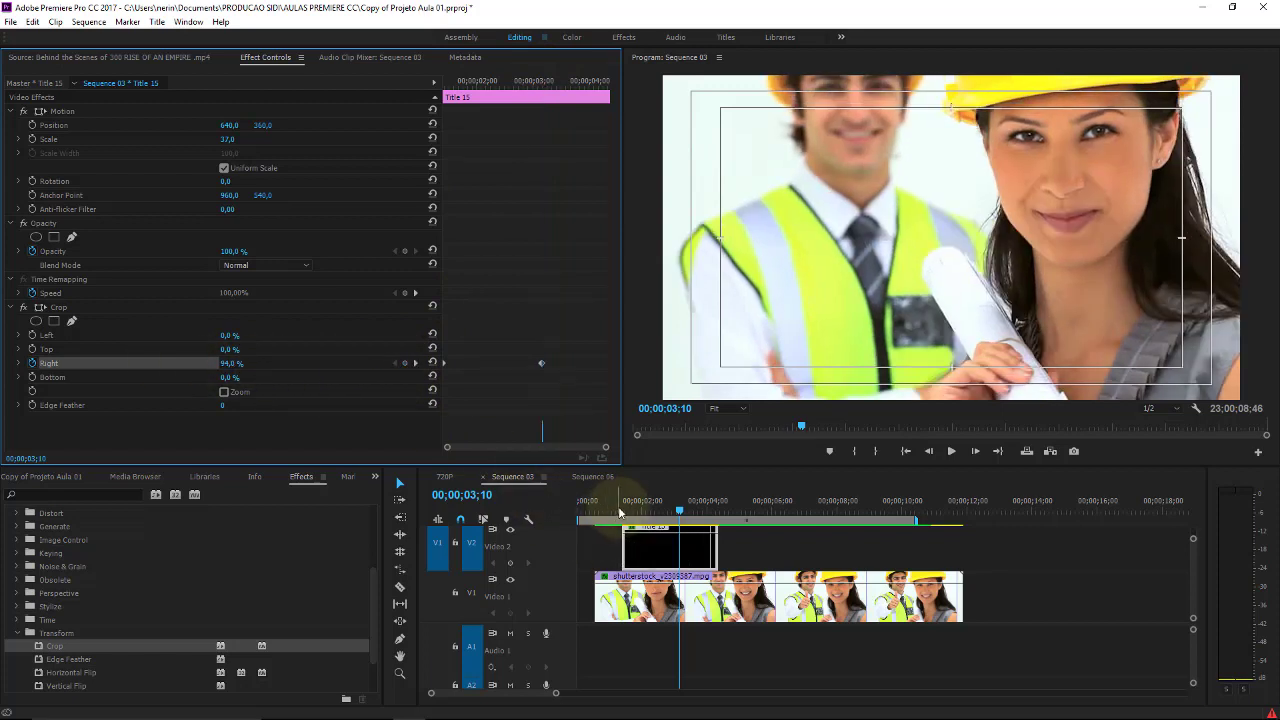
pyautogui.moveTo(632, 507)
pyautogui.mouseDown()
pyautogui.moveTo(652, 503)
pyautogui.moveTo(645, 485)
pyautogui.moveTo(619, 487)
pyautogui.mouseUp()
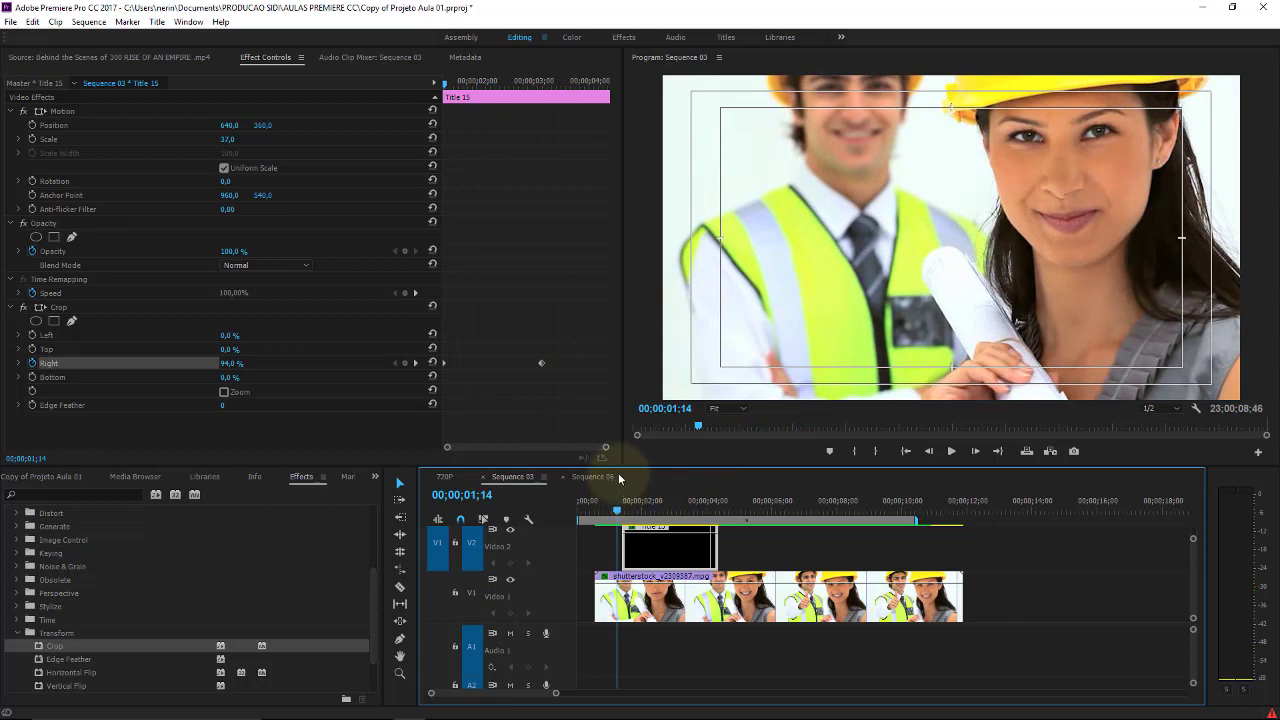
# Render effects in the work area and play back the title wipe.
pyautogui.click(961, 451)
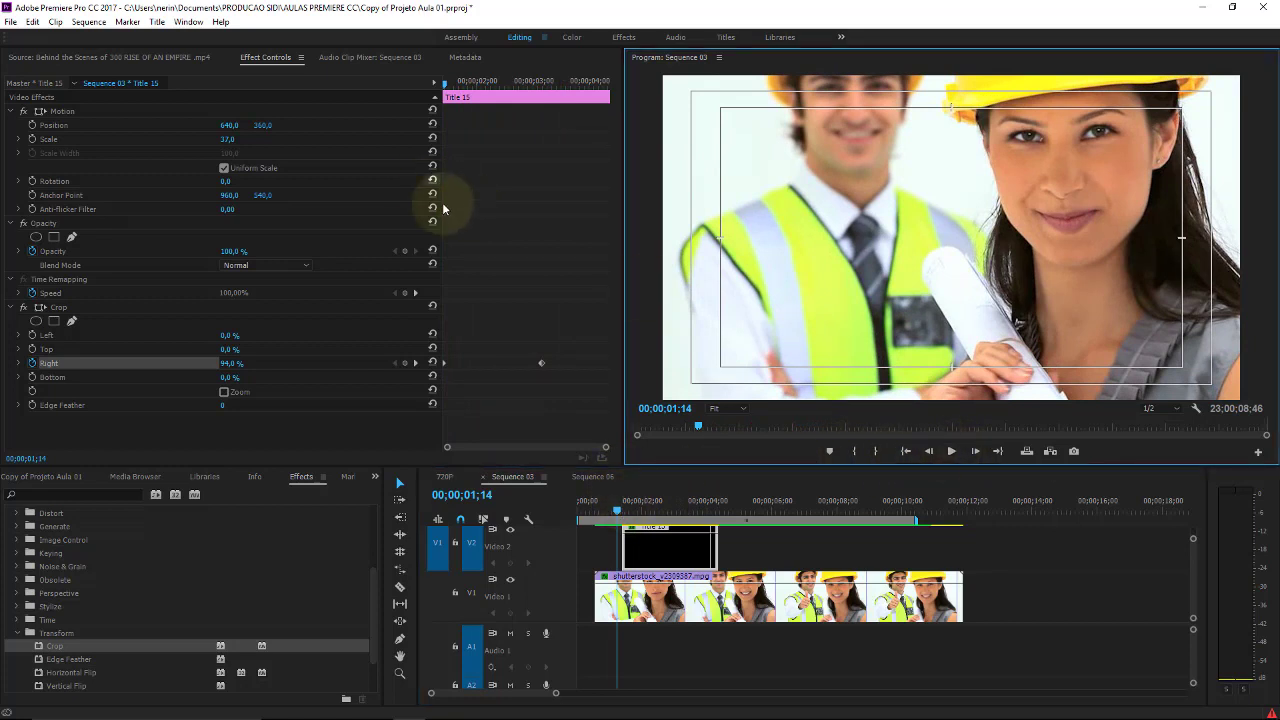
pyautogui.click(96, 24)
pyautogui.click(100, 56)
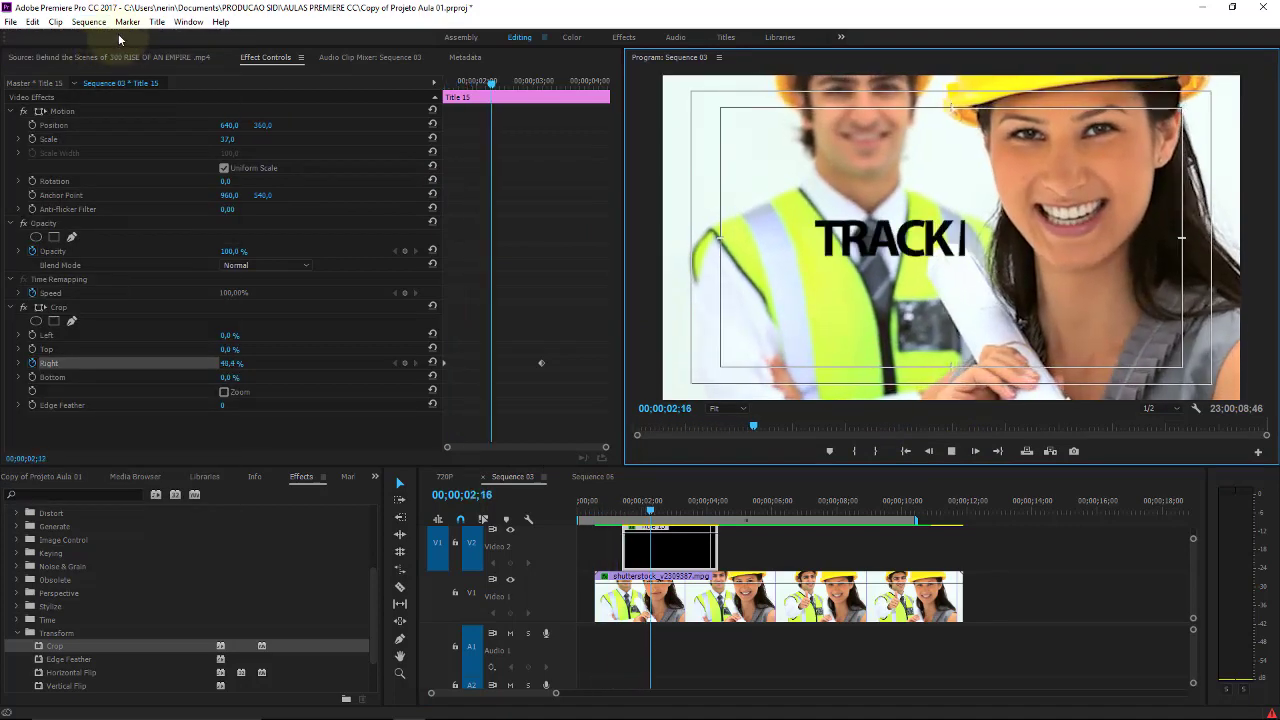
pyautogui.press('space')
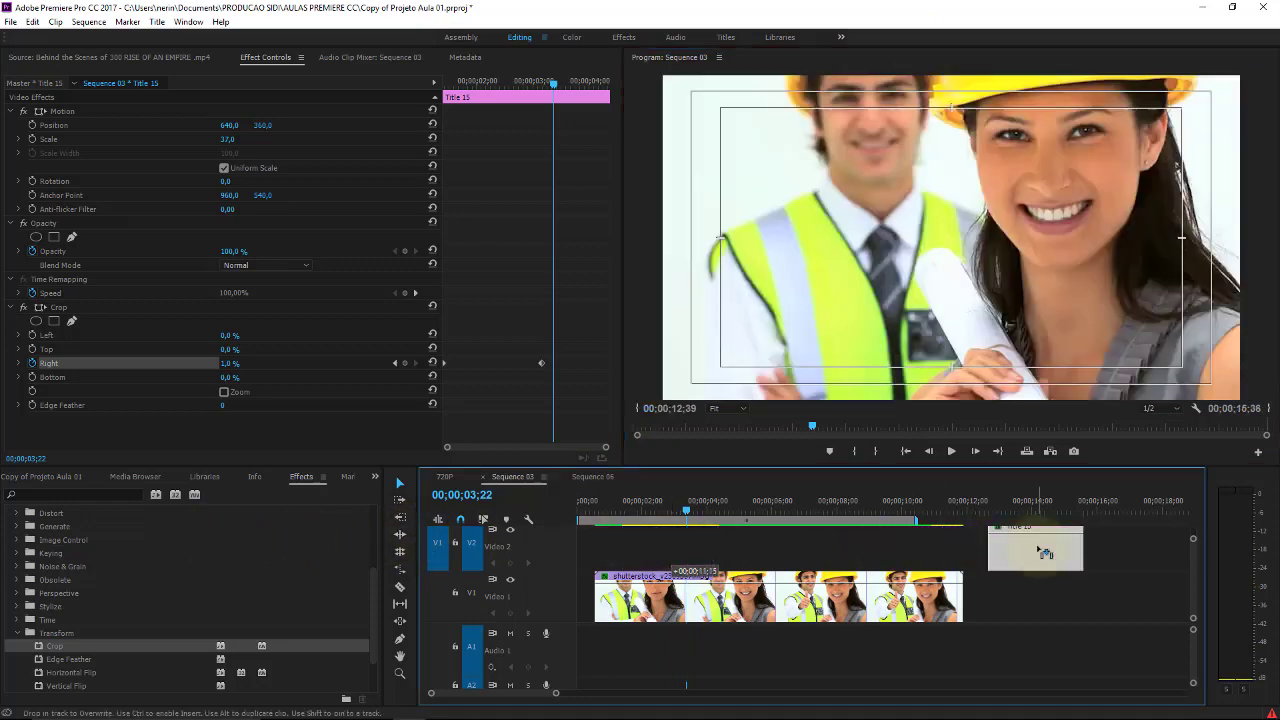
# Delete the title clip and remove the Crop effect from the construction clip.
pyautogui.moveTo(672, 549); pyautogui.dragTo(1037, 547)
pyautogui.click(998, 577)
pyautogui.press('Delete')
pyautogui.click(900, 600)
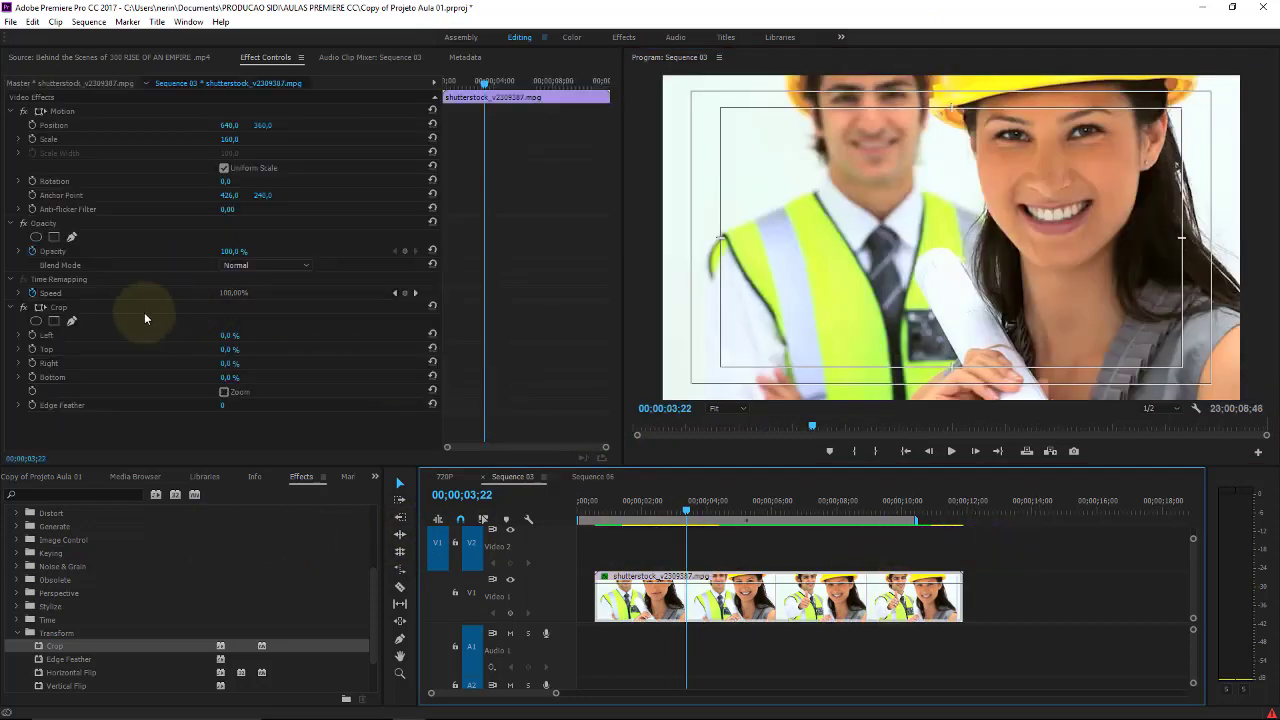
pyautogui.click(42, 308)
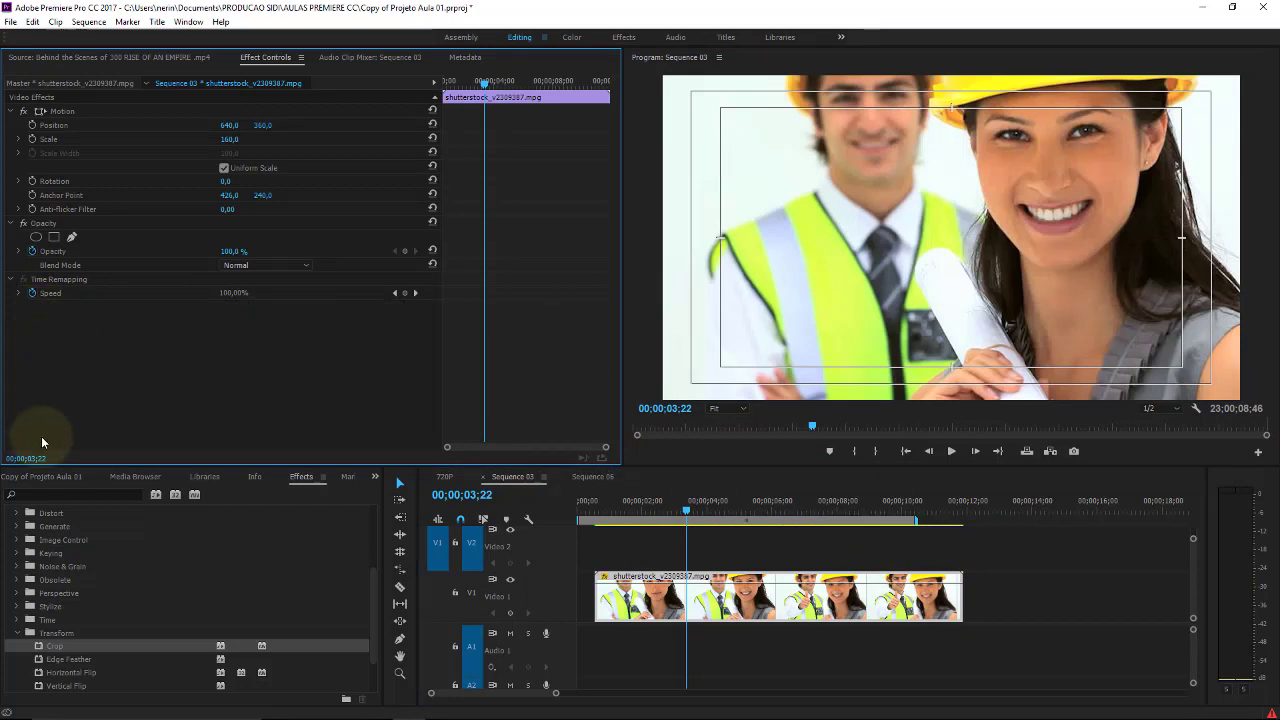
pyautogui.press('Delete')
# Apply Edge Feather to the construction clip, with Scale 115 and Amount 31.
pyautogui.click(75, 660)
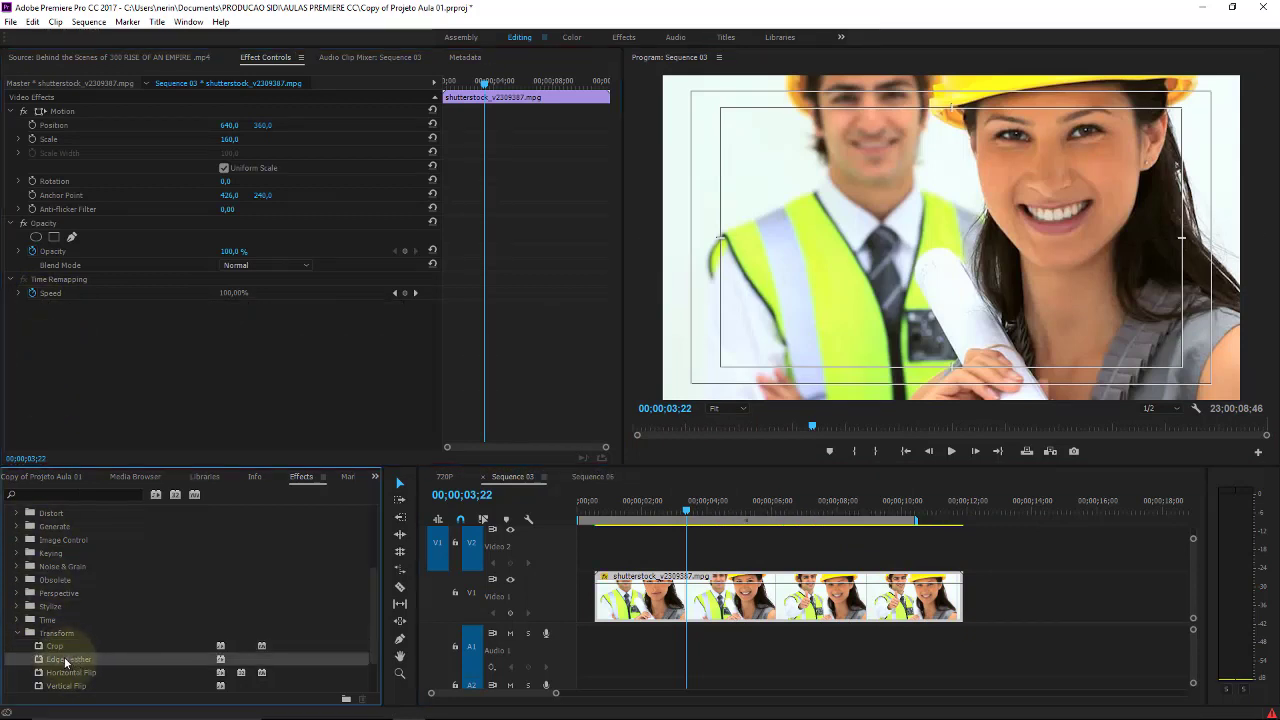
pyautogui.moveTo(65, 660); pyautogui.dragTo(709, 600)
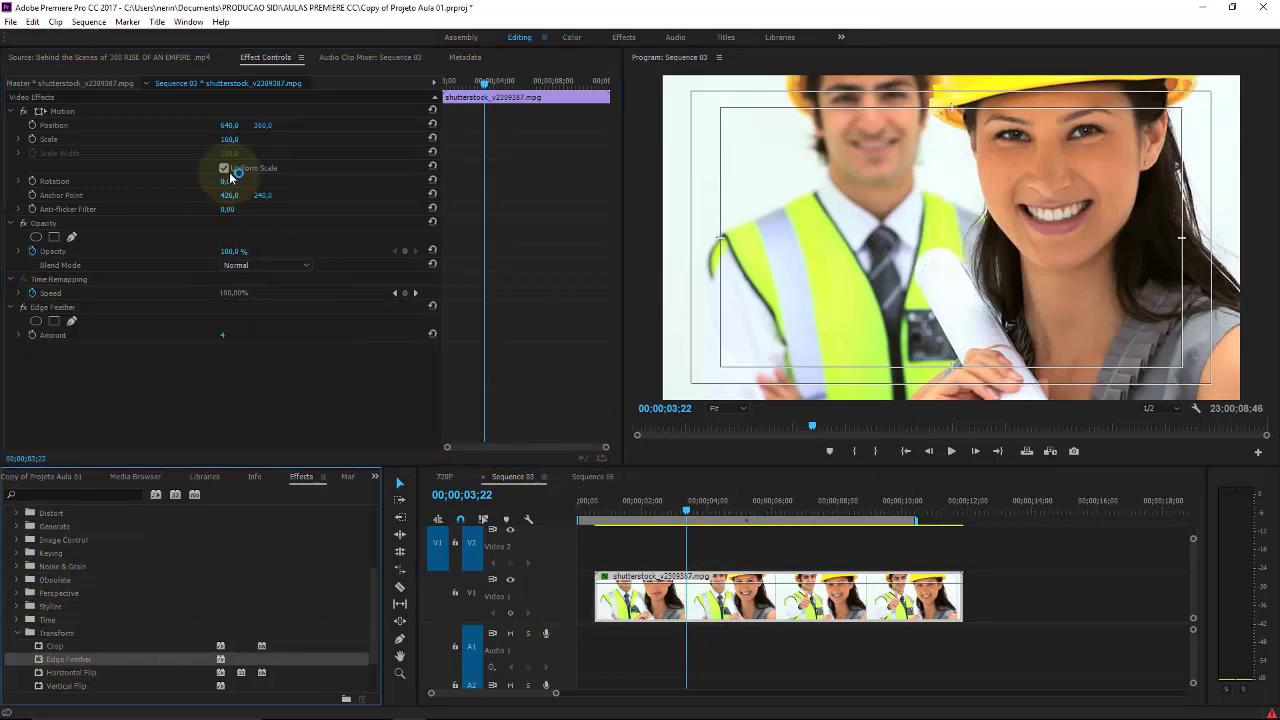
pyautogui.moveTo(229, 139)
pyautogui.mouseDown()
pyautogui.moveTo(190, 135)
pyautogui.moveTo(412, 119)
pyautogui.mouseUp()
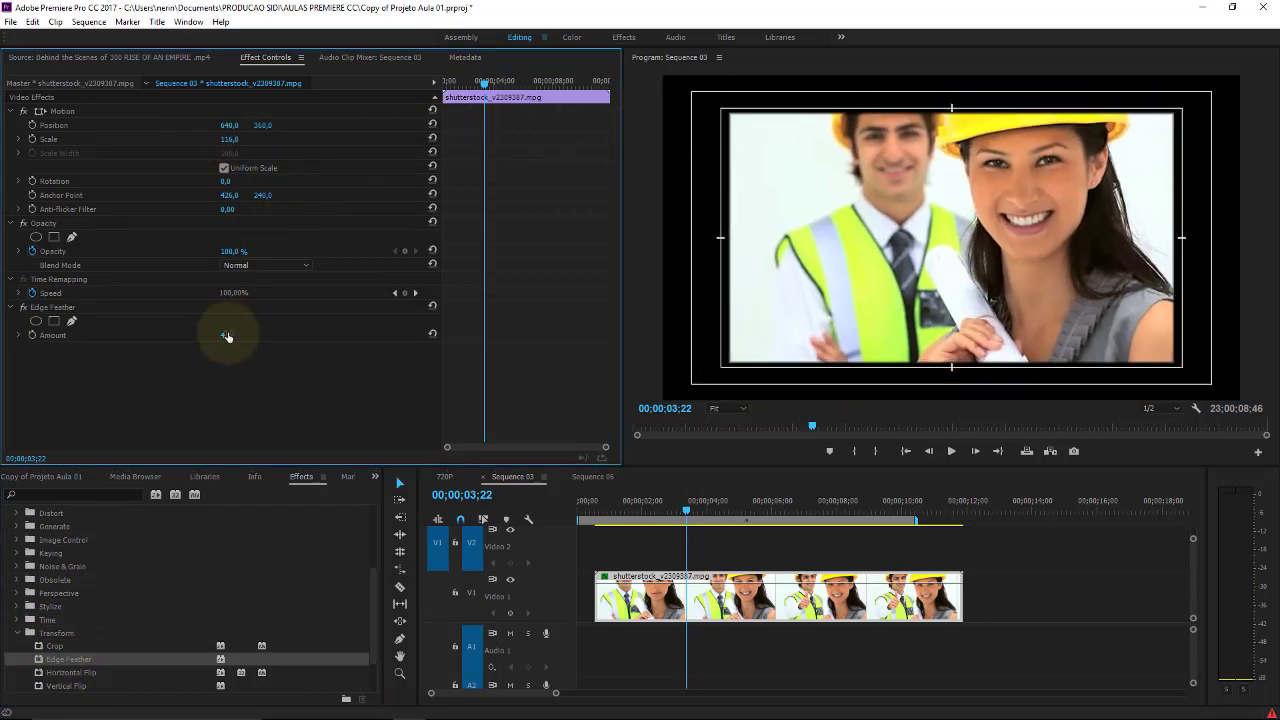
pyautogui.moveTo(222, 335); pyautogui.dragTo(262, 340)
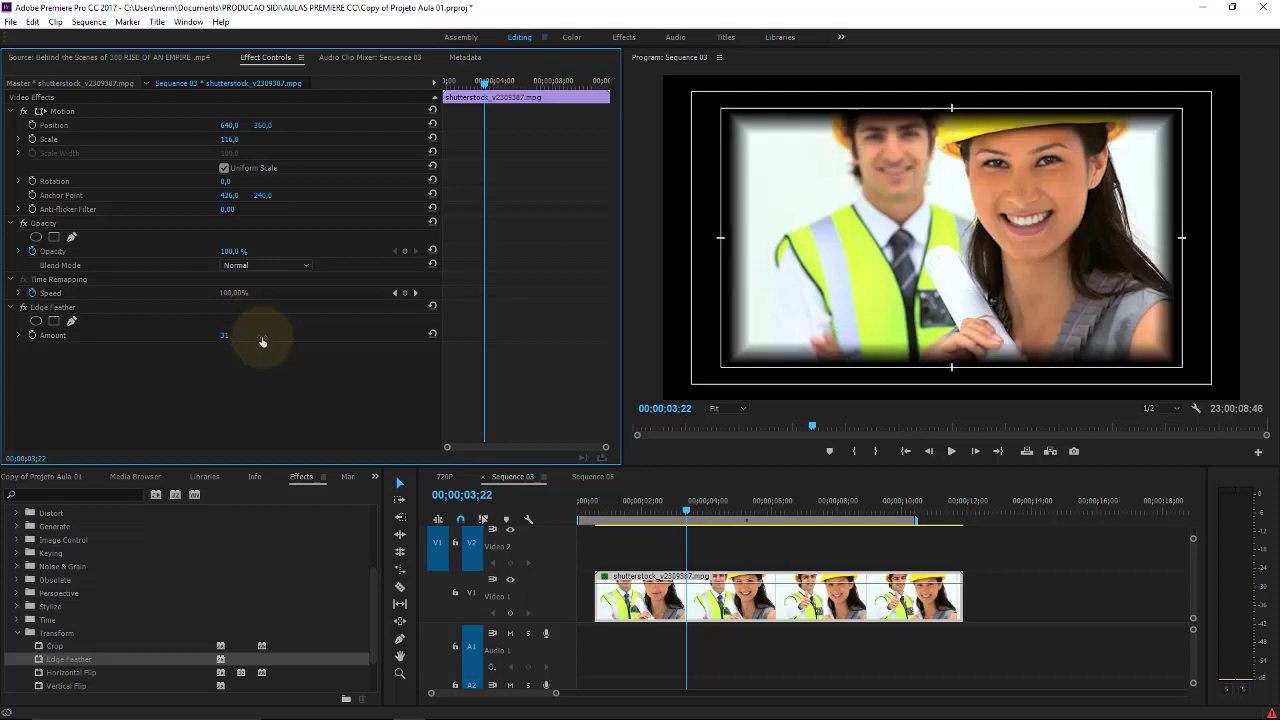
pyautogui.moveTo(700, 504); pyautogui.dragTo(726, 500)
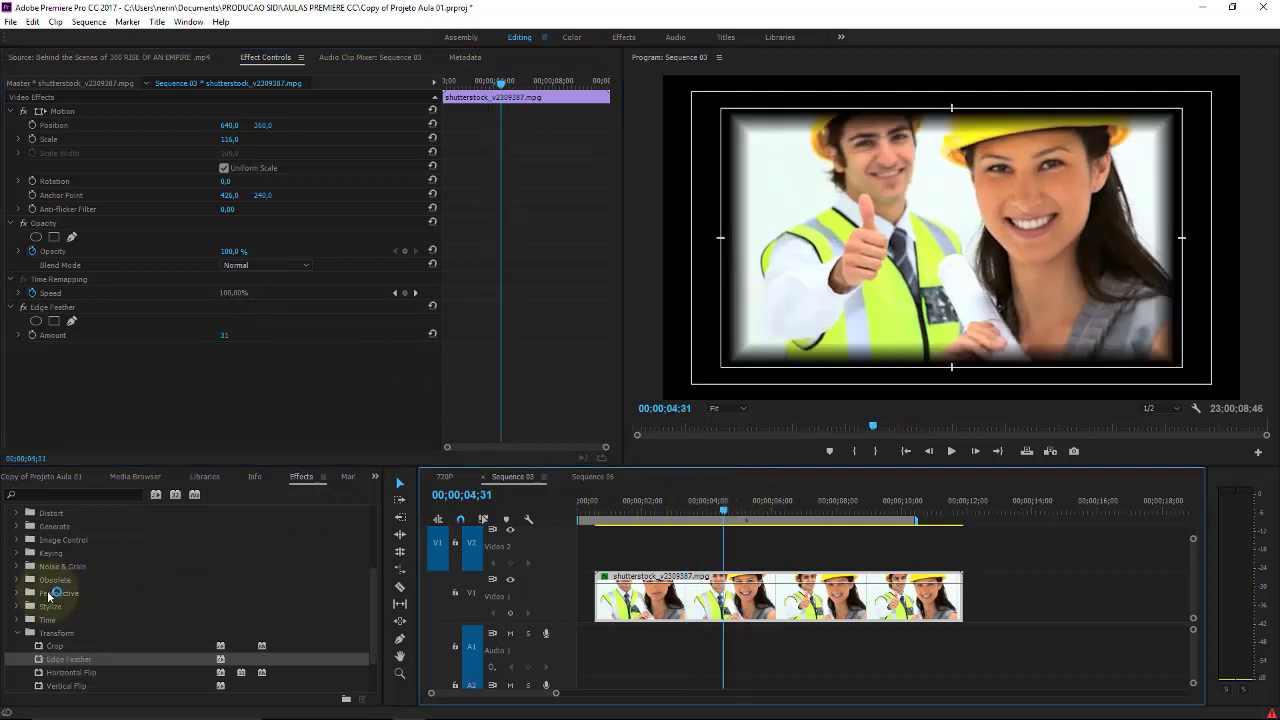
# Apply Perspective > Basic 3D to the clip with a 29° Swivel.
pyautogui.click(17, 584)
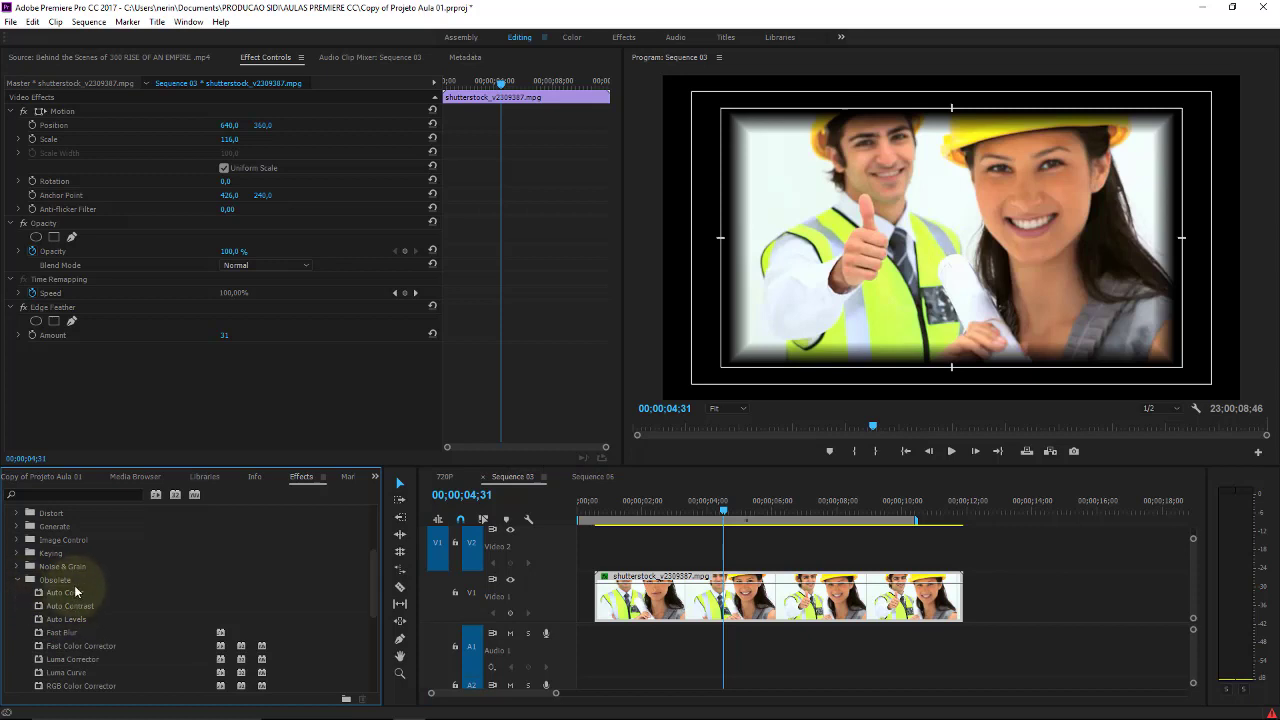
pyautogui.click(18, 582)
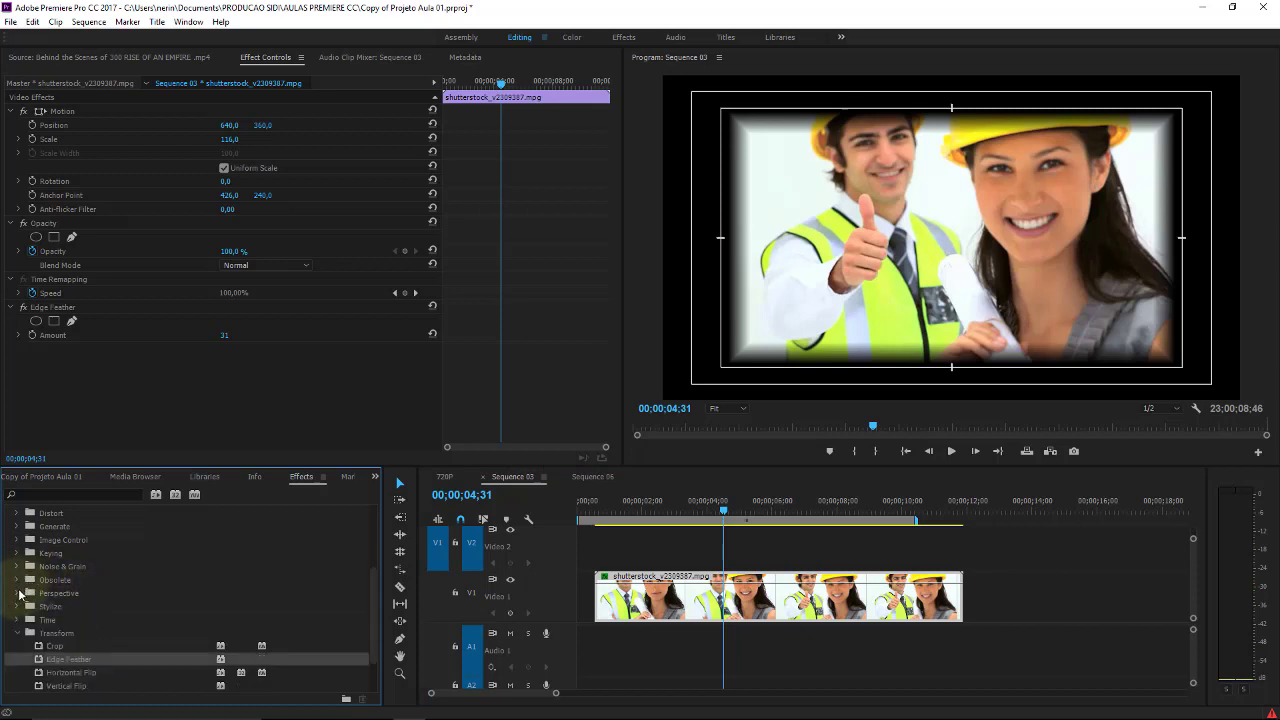
pyautogui.click(17, 593)
pyautogui.moveTo(66, 606); pyautogui.dragTo(661, 598)
pyautogui.moveTo(230, 378); pyautogui.dragTo(250, 356)
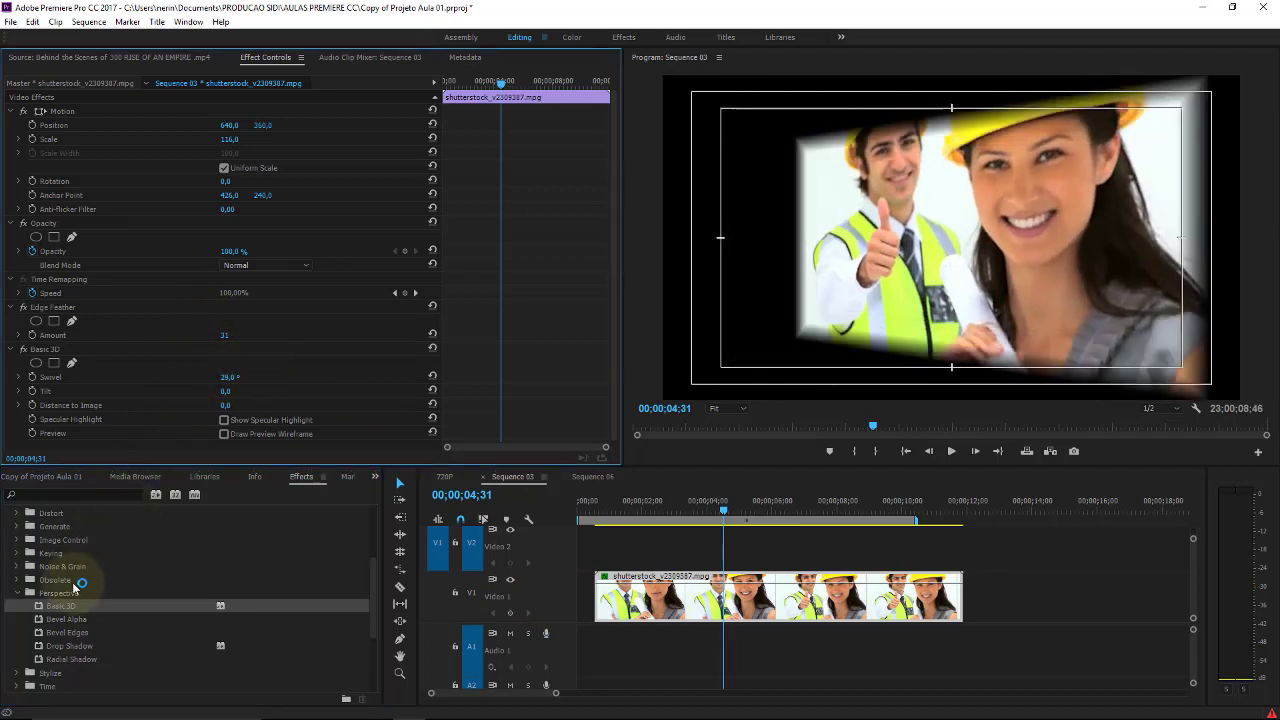
# Delete the Basic 3D and Edge Feather effects from the clip.
pyautogui.click(55, 350)
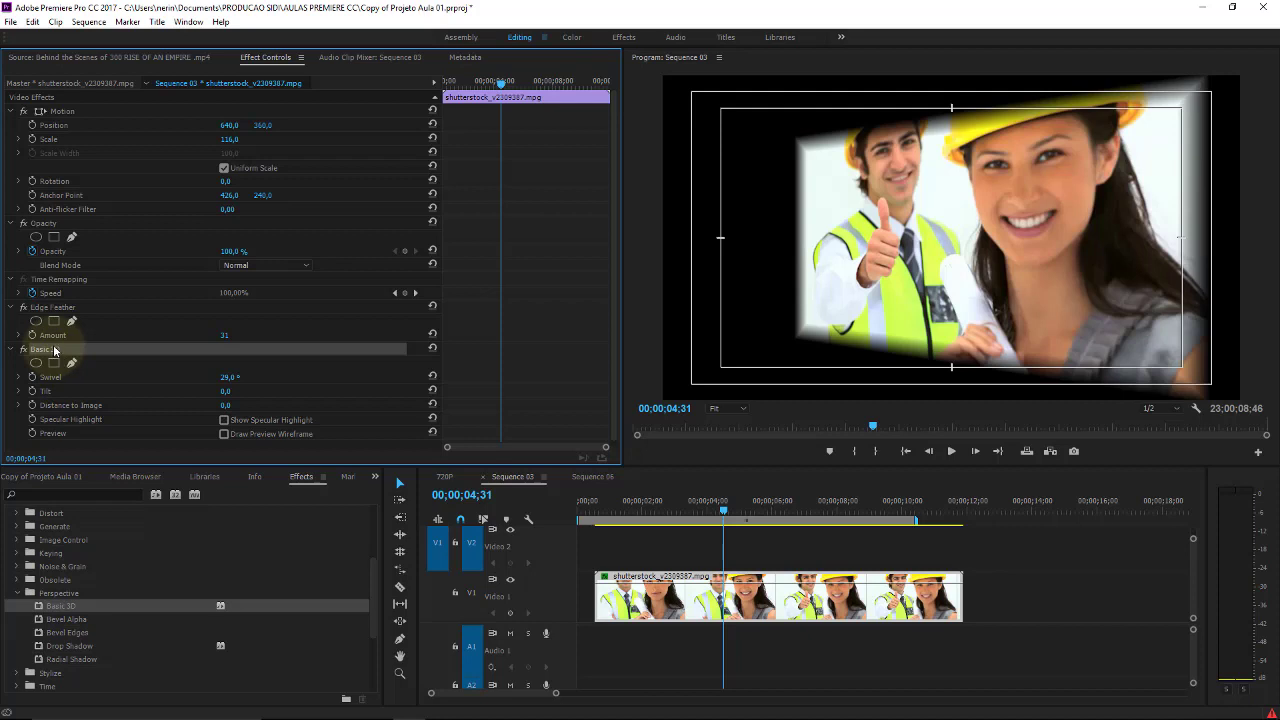
pyautogui.press('Delete')
pyautogui.click(57, 308)
pyautogui.press('Delete')
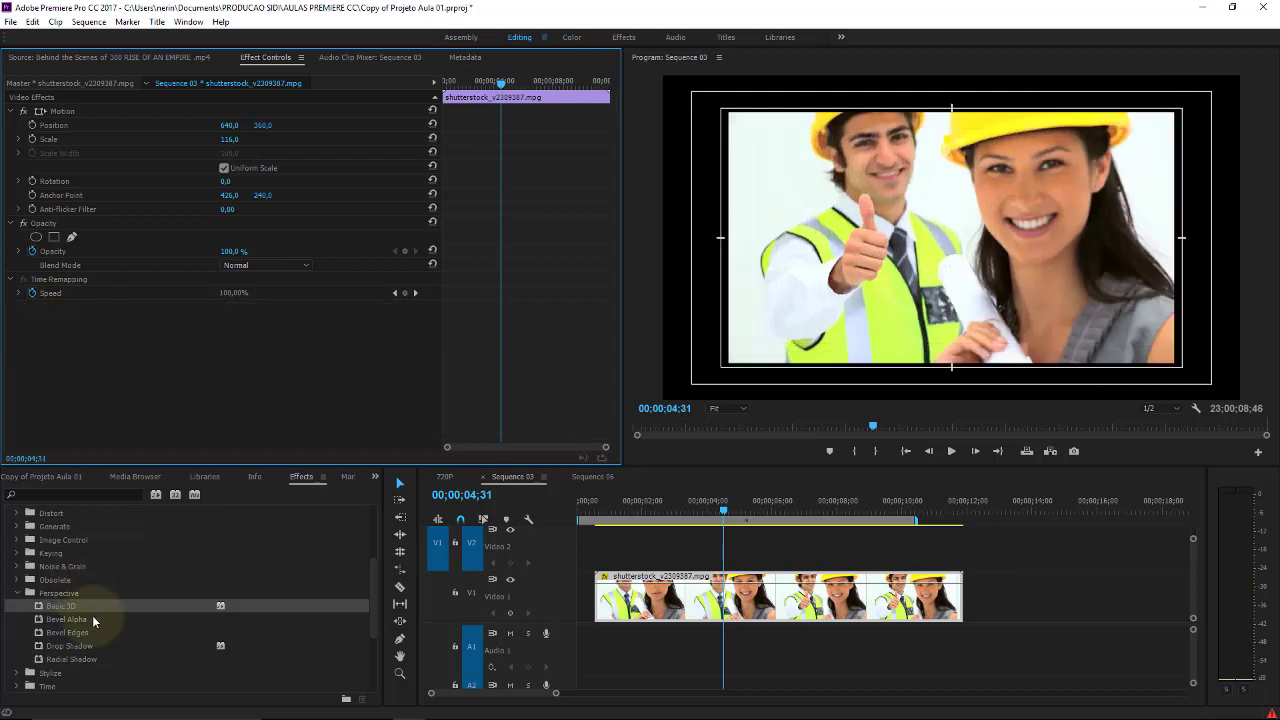
# Apply Transform > Horizontal Flip to the worker clip.
pyautogui.click(18, 592)
pyautogui.click(16, 633)
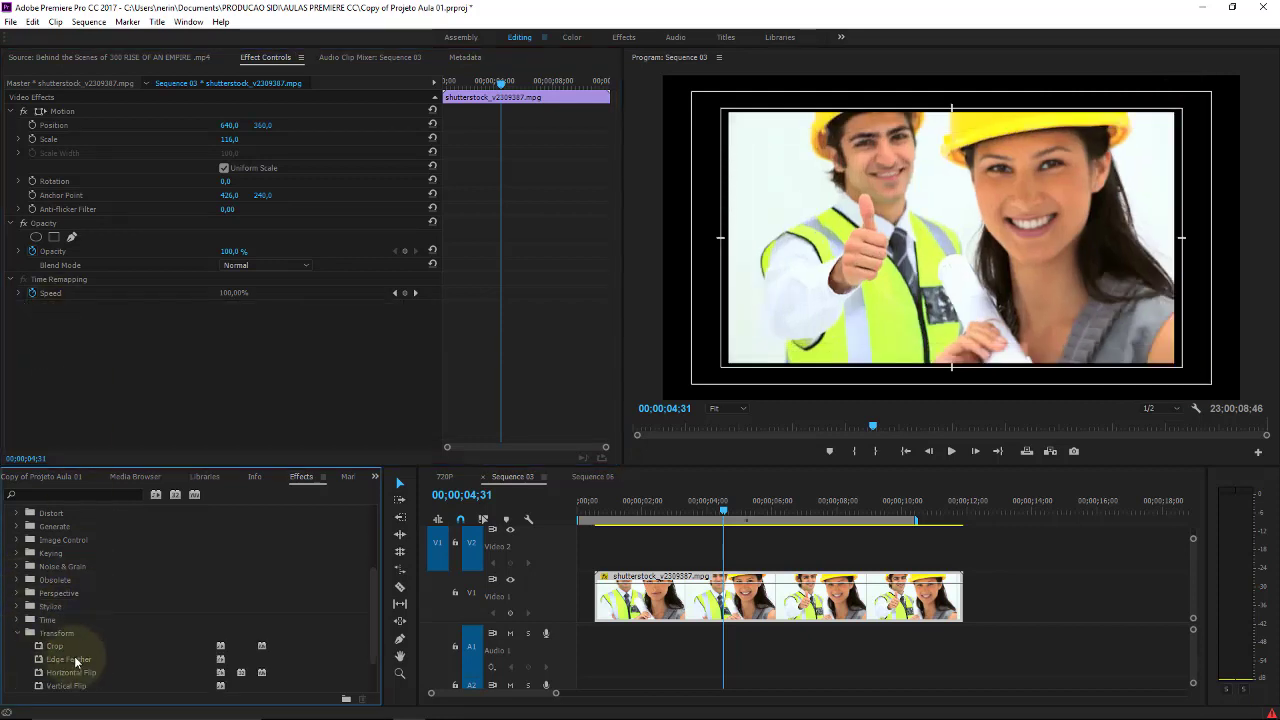
pyautogui.moveTo(85, 673); pyautogui.dragTo(680, 598)
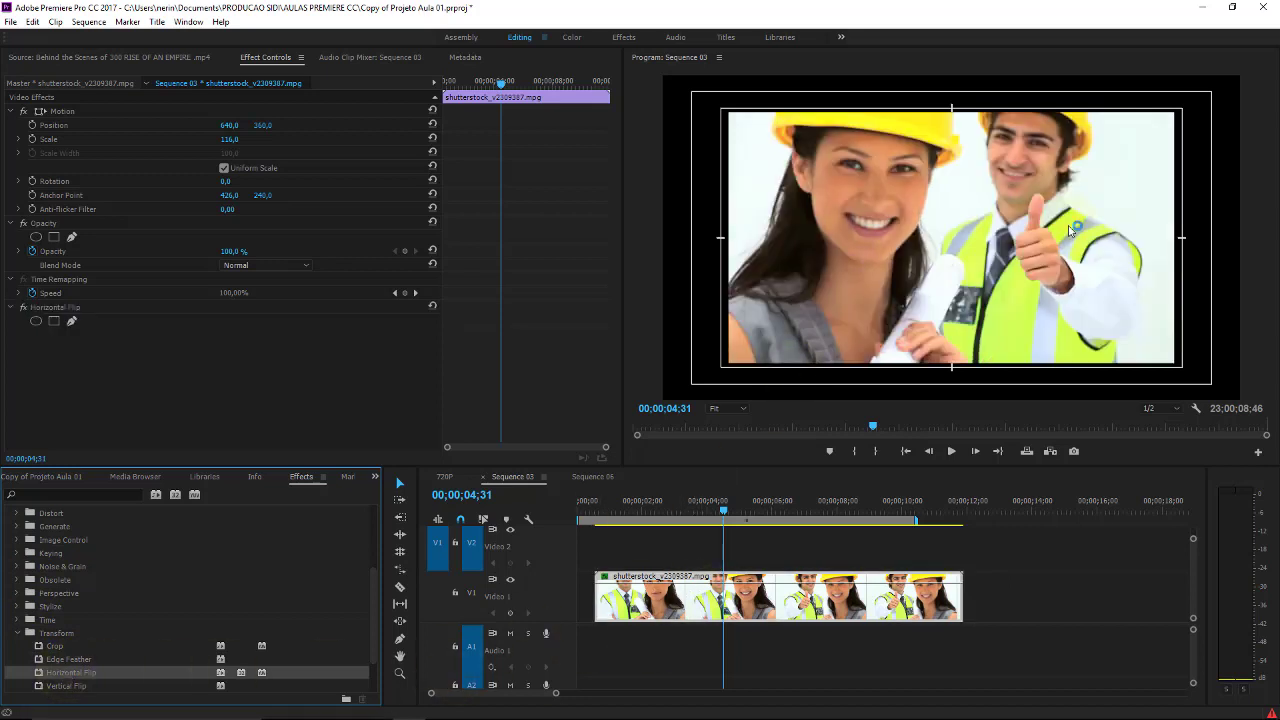
# Toggle Horizontal Flip on and off repeatedly to compare, then select the effect.
pyautogui.click(22, 309)
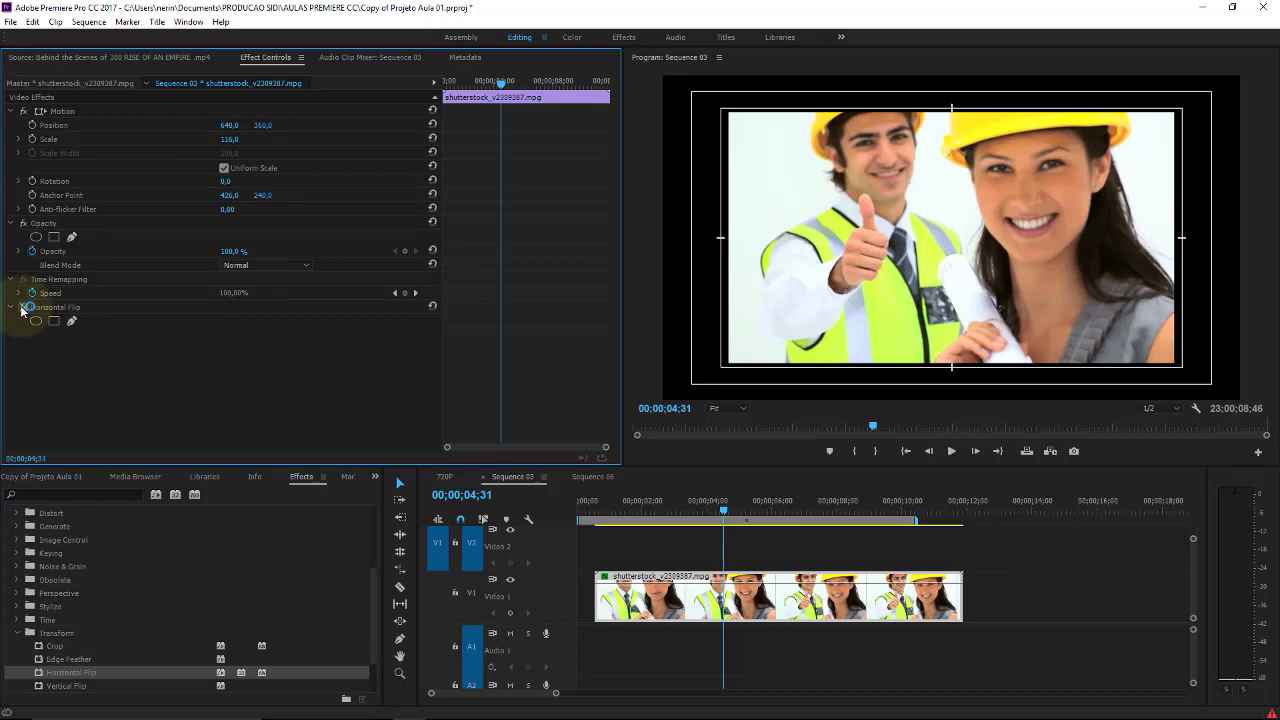
pyautogui.click(22, 309)
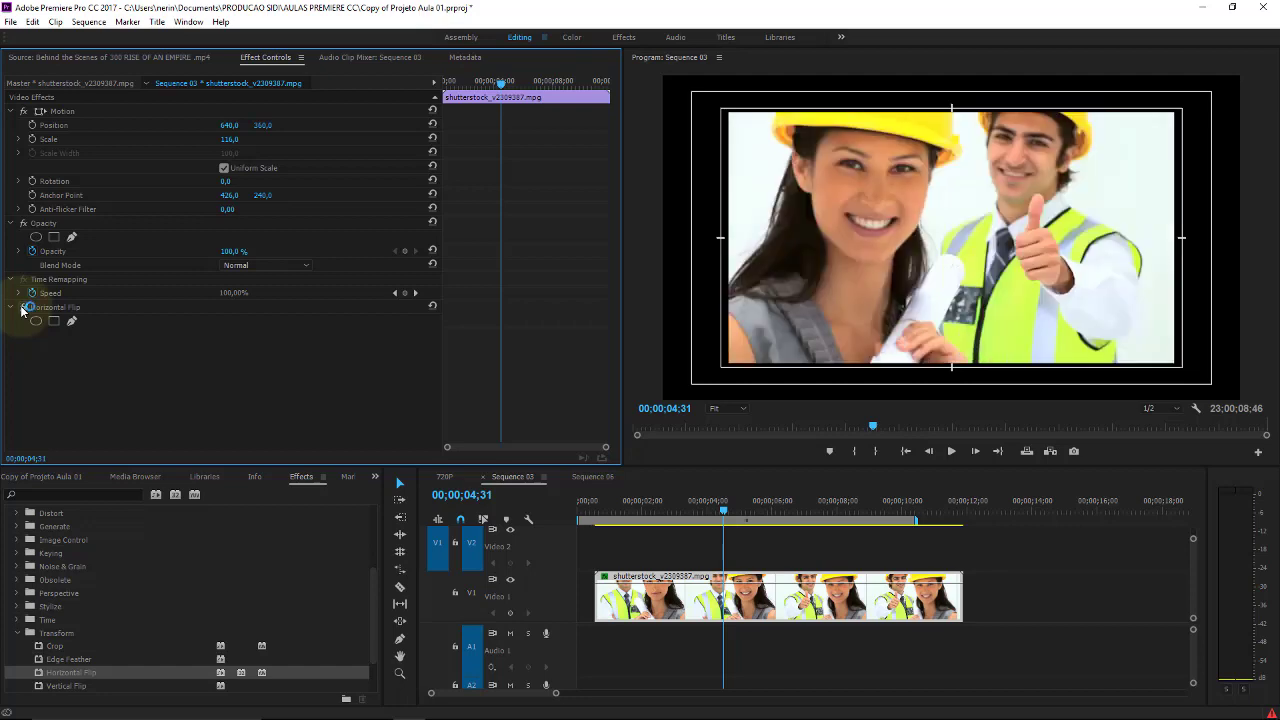
pyautogui.click(22, 309)
pyautogui.click(22, 309)
pyautogui.click(22, 309)
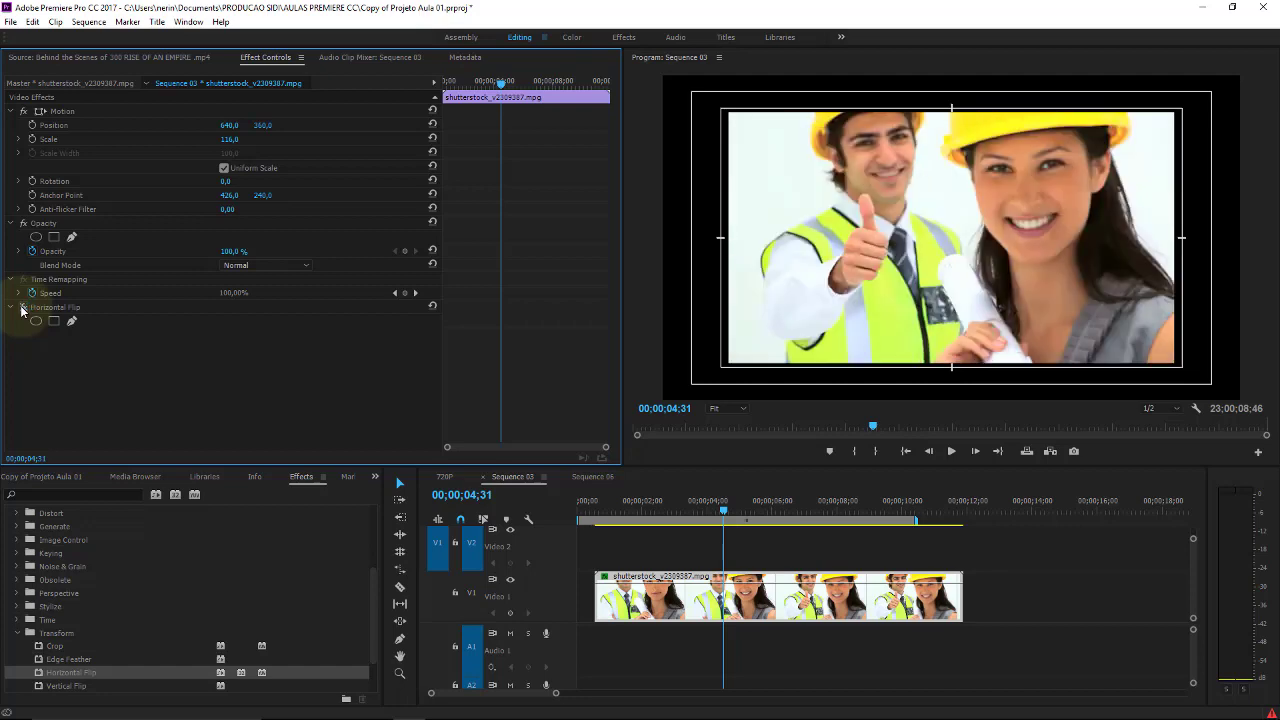
pyautogui.click(22, 309)
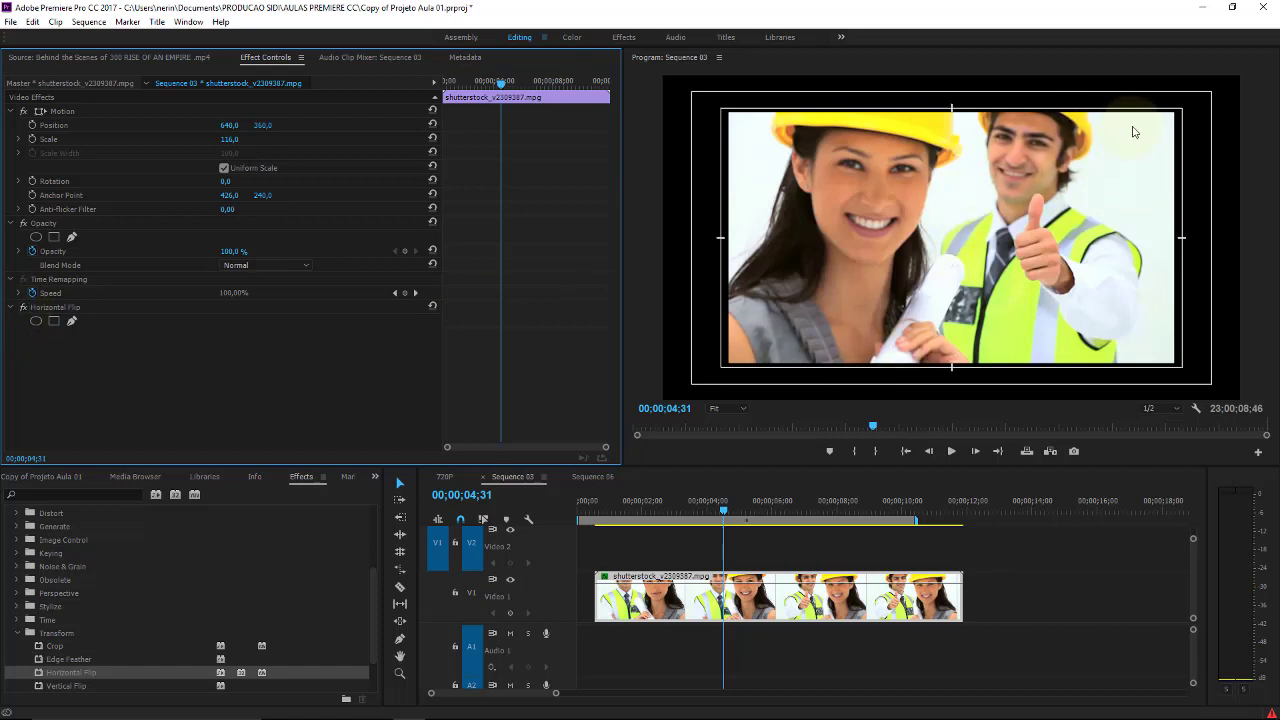
pyautogui.click(66, 307)
# Remove Horizontal Flip and apply Vertical Flip so the worker clip appears upside down.
pyautogui.press('Delete')
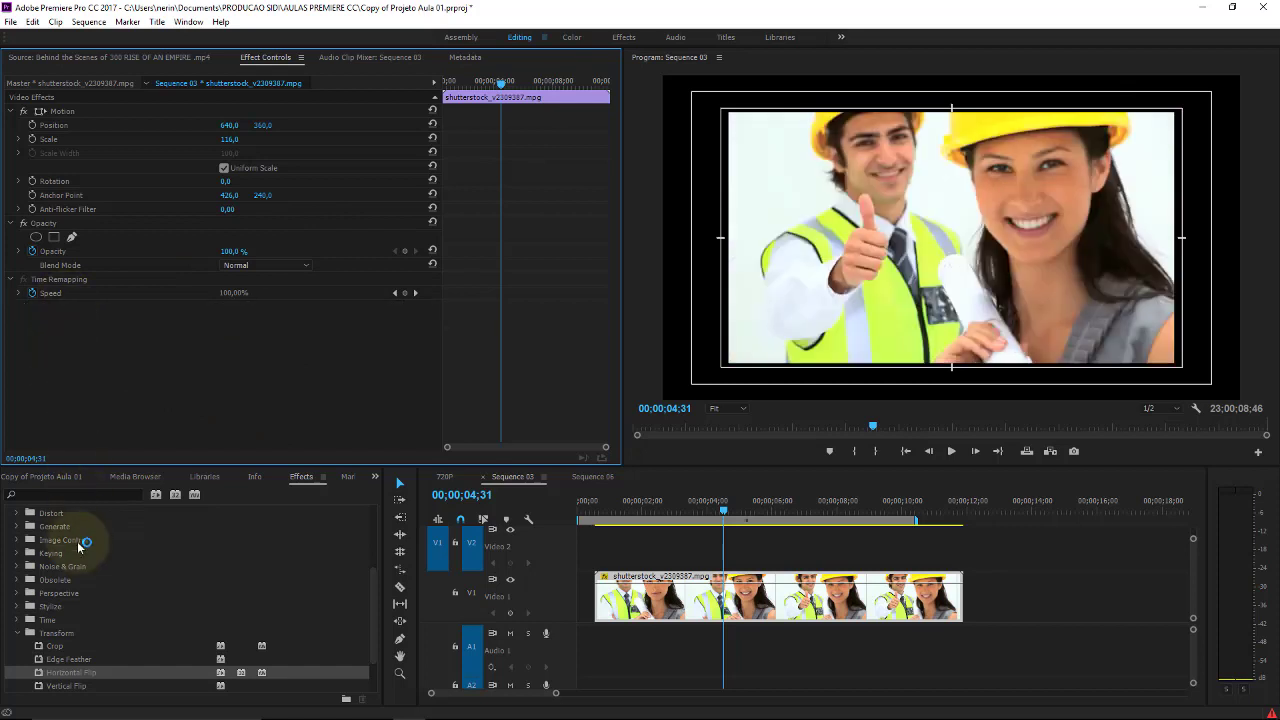
pyautogui.moveTo(45, 686); pyautogui.dragTo(748, 600)
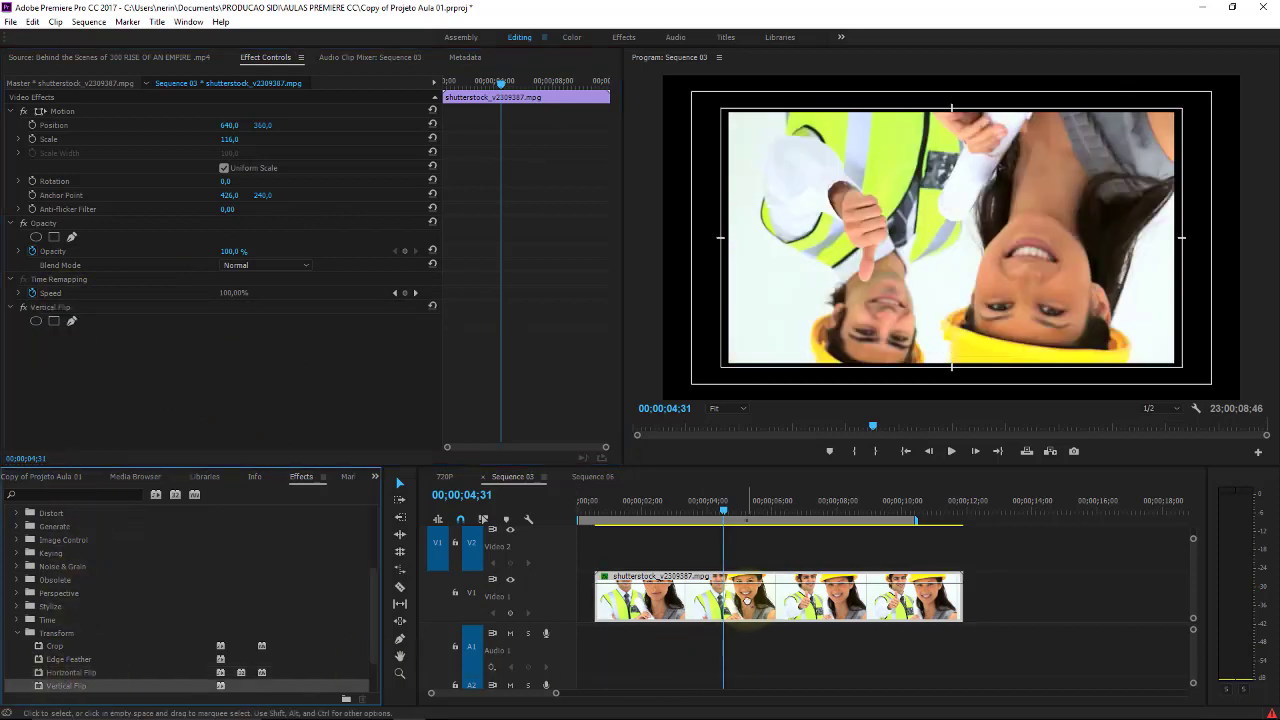
pyautogui.moveTo(372, 590); pyautogui.dragTo(370, 632)
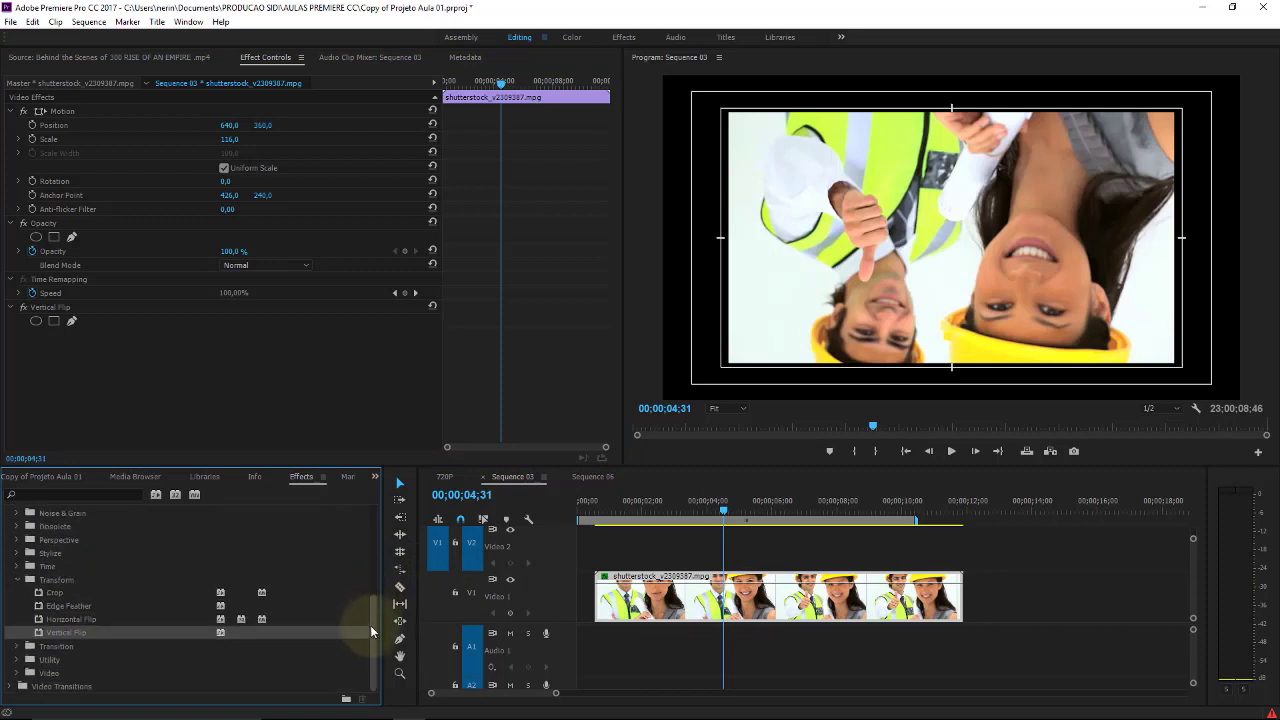
pyautogui.click(724, 603)
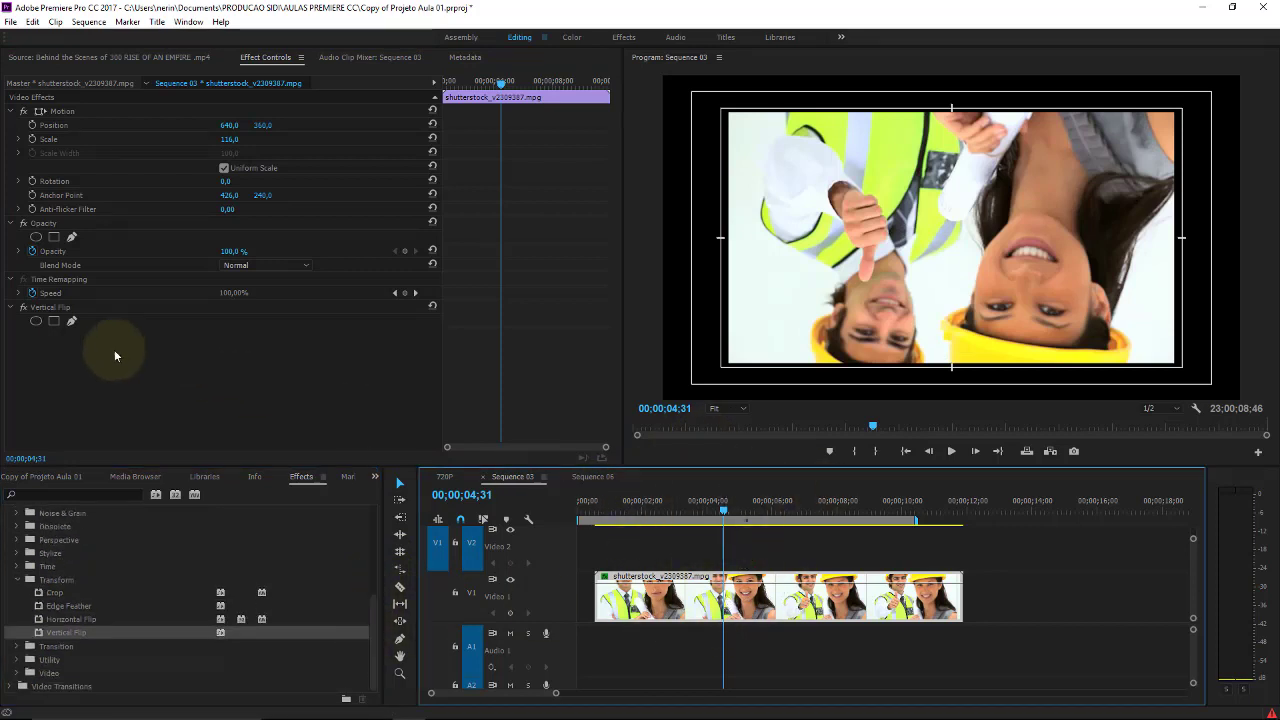
pyautogui.click(63, 629)
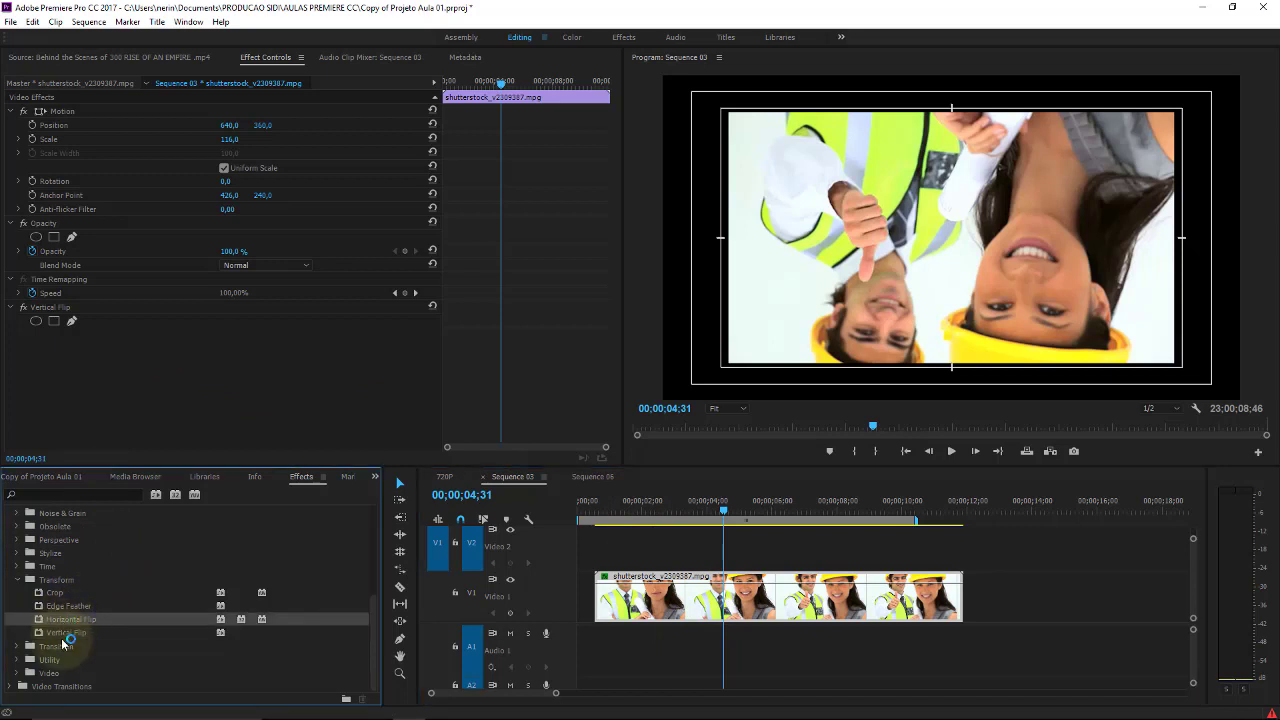